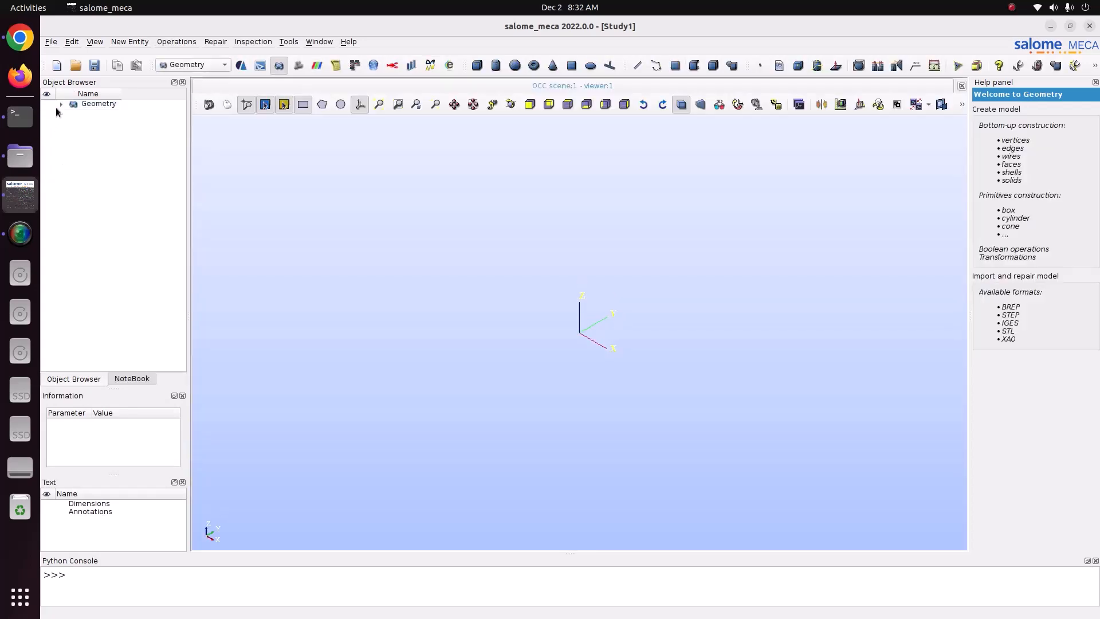
Expand the Geometry entry in the object tree to list the origin and the base vectors
click(60, 104)
click(136, 42)
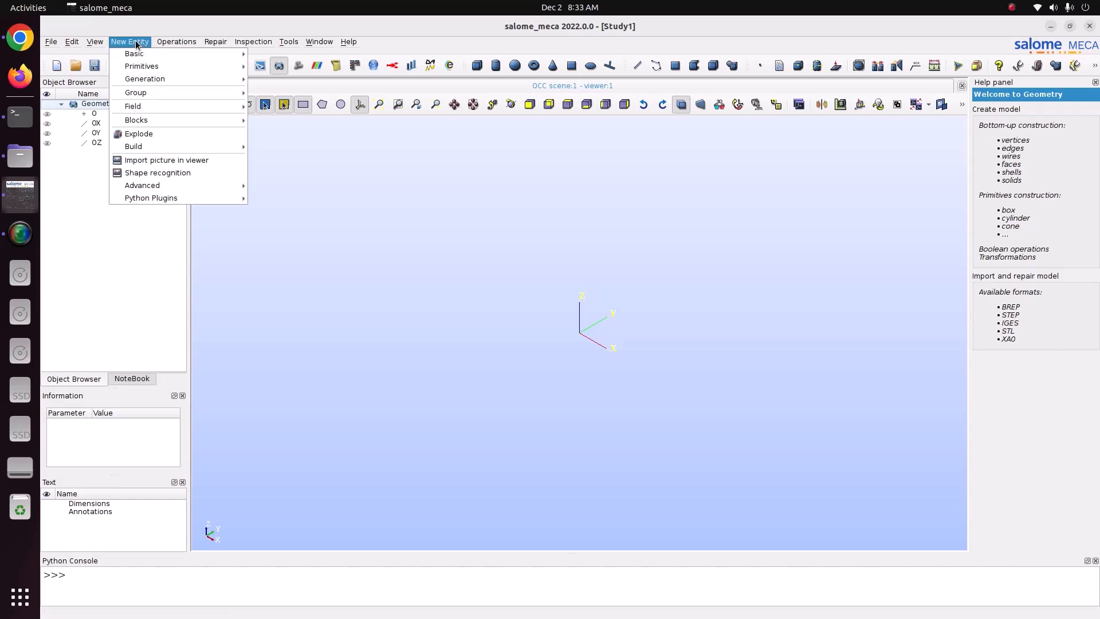
mouse_move(136, 81)
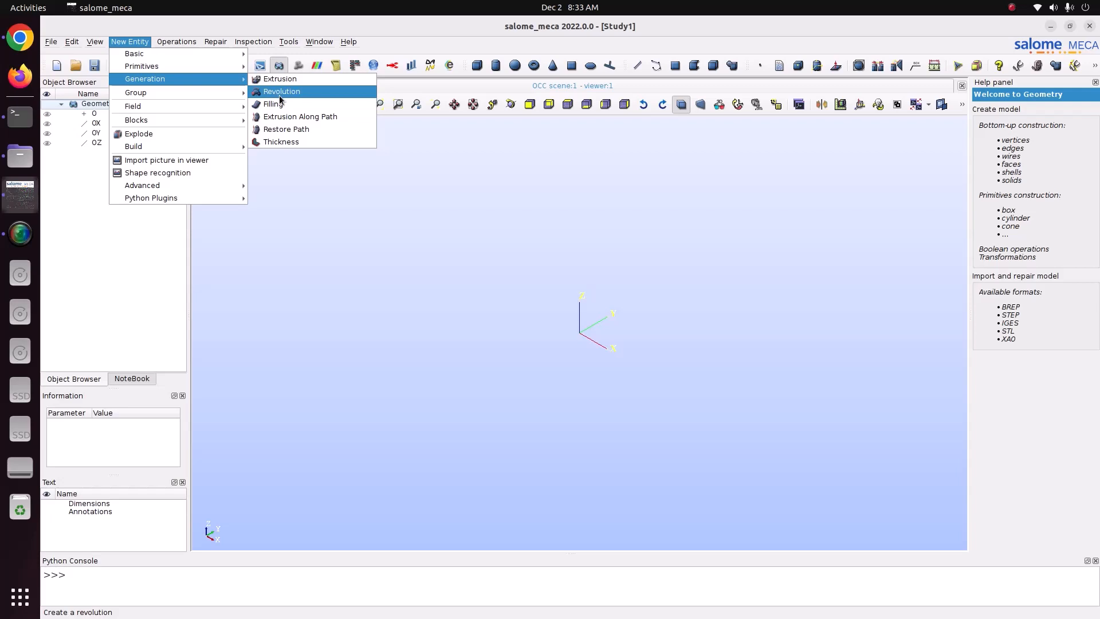
click(393, 270)
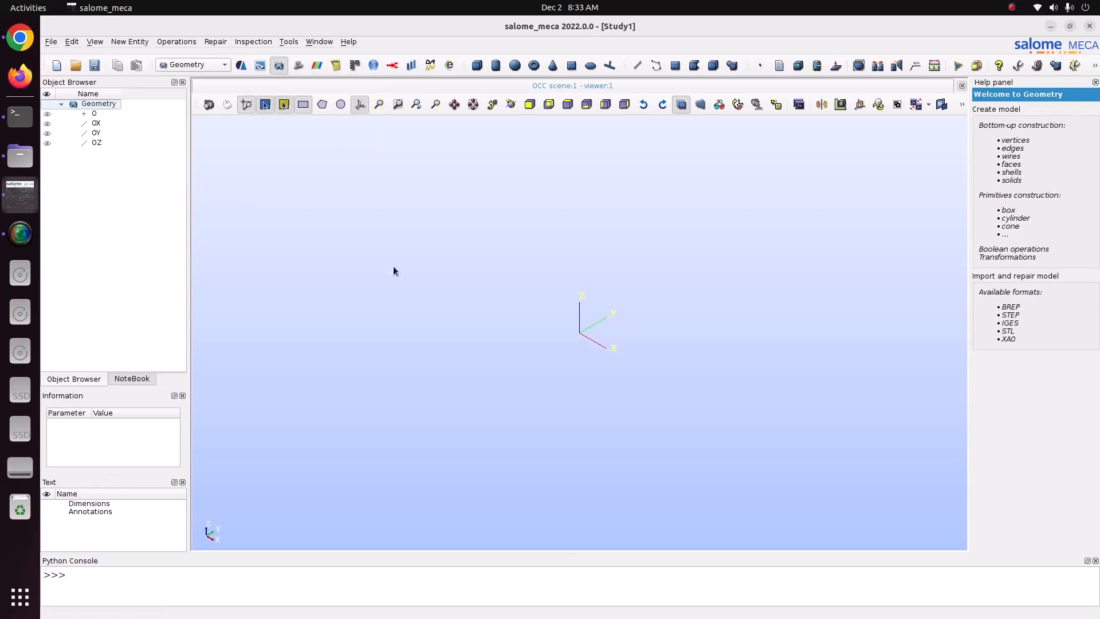
Create a 2D sketch of a rectangle in the global coordinate system with X from 0 to 5 and Y from 0 to 10
click(130, 41)
mouse_move(139, 55)
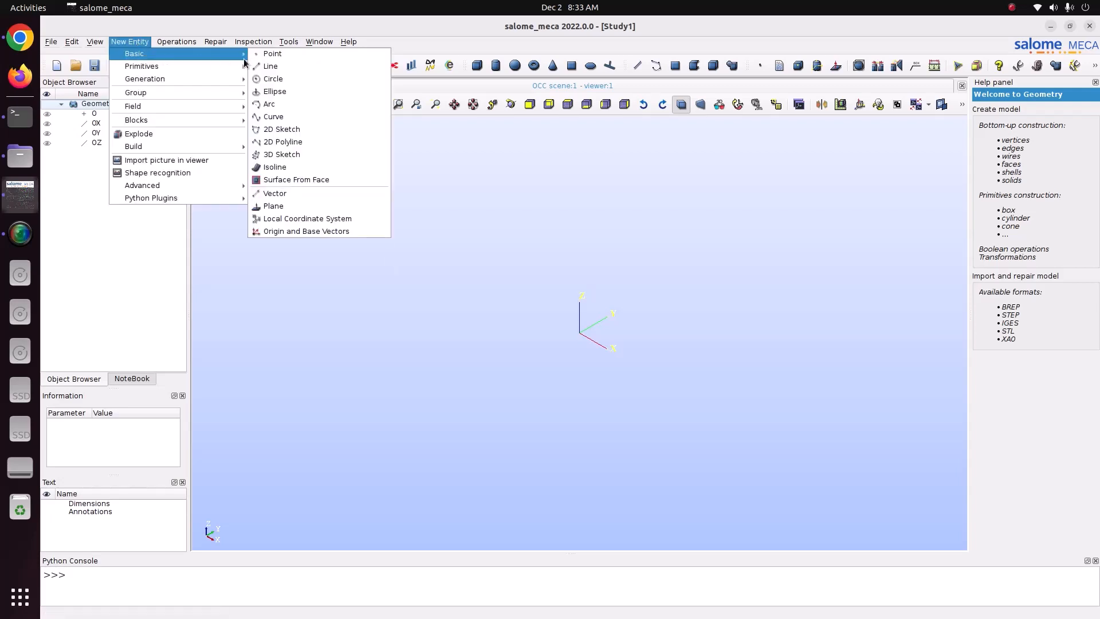
click(307, 131)
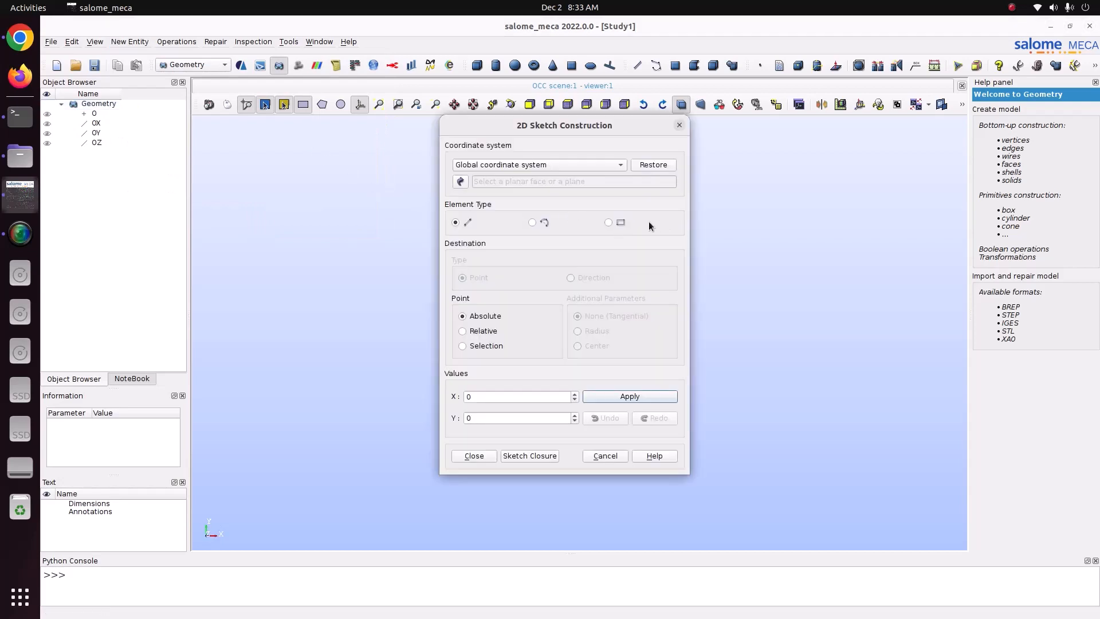
click(609, 222)
drag(612, 134, 395, 133)
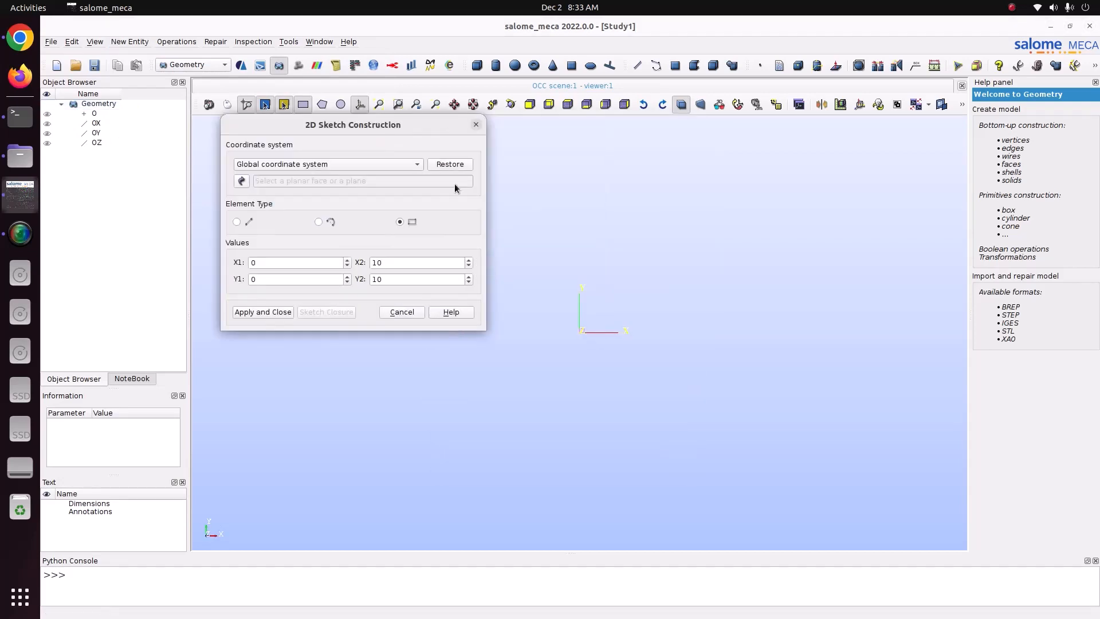
click(284, 262)
double_click(392, 264)
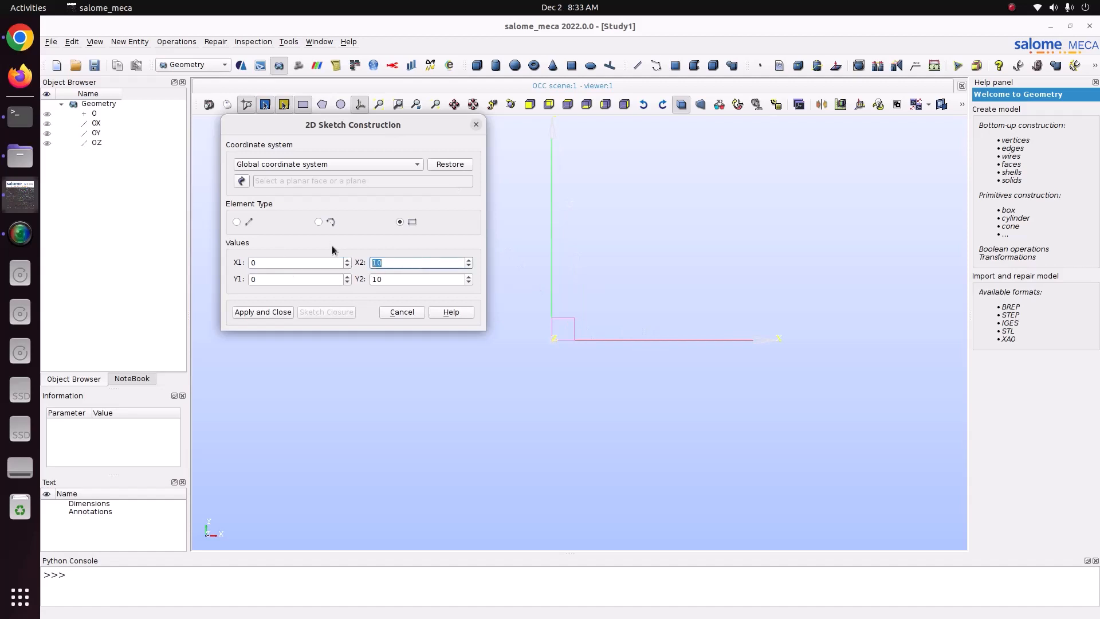
text(5)
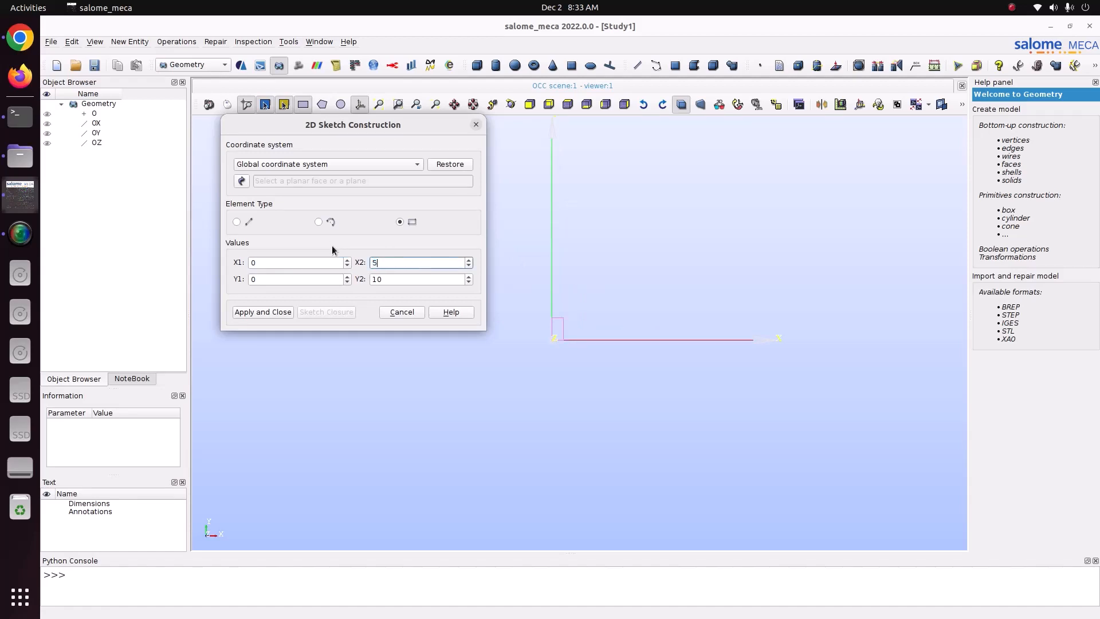
click(379, 105)
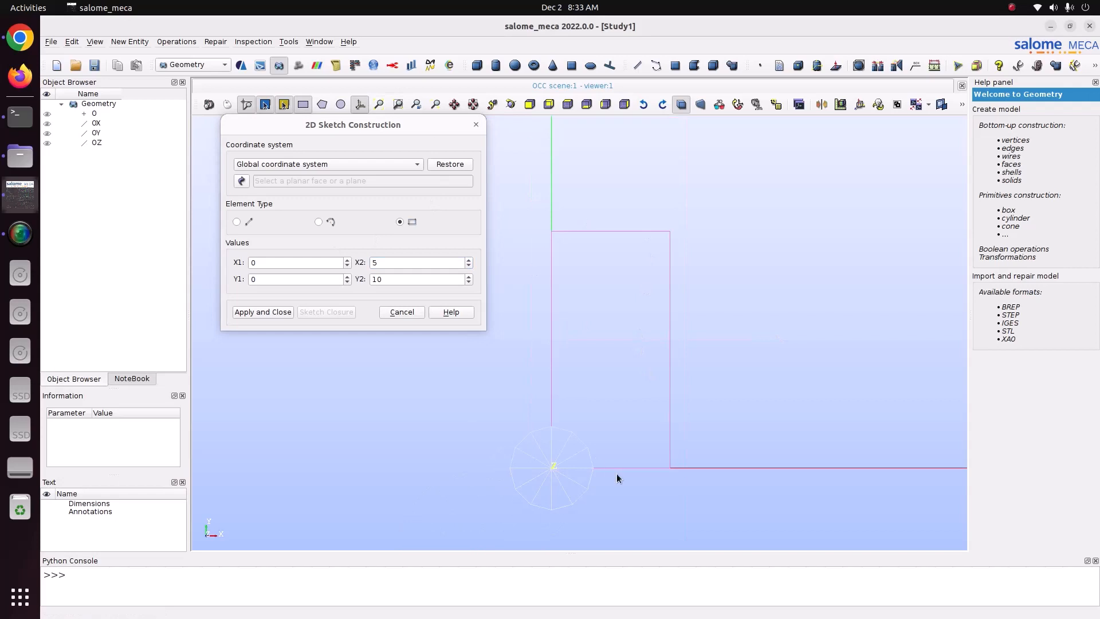
click(286, 312)
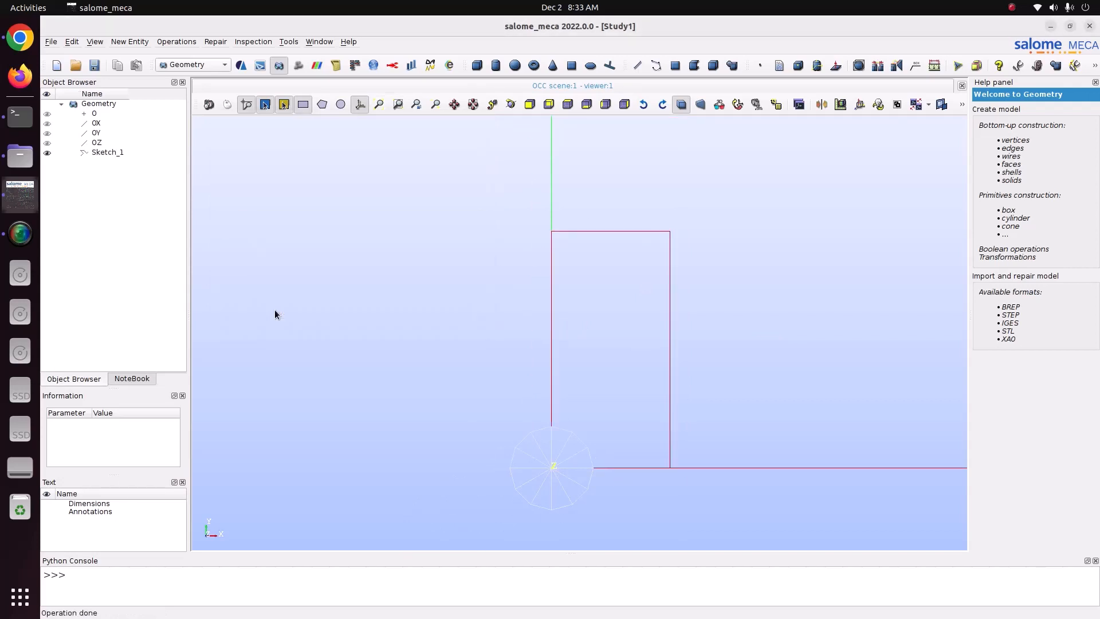
Build a face from the rectangle Sketch_1
click(104, 152)
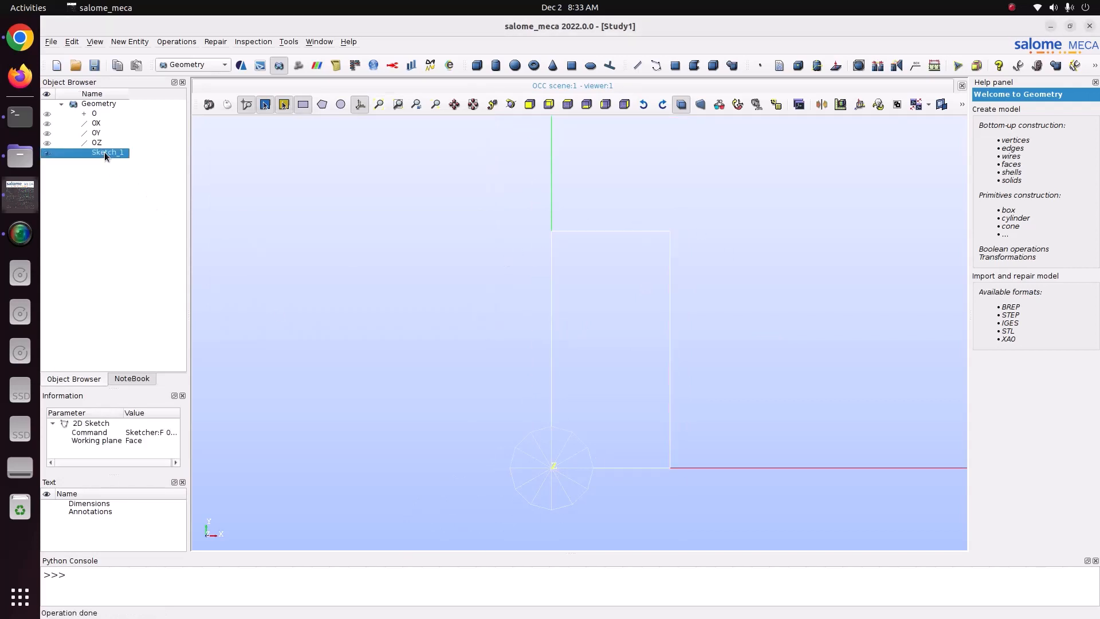
click(140, 41)
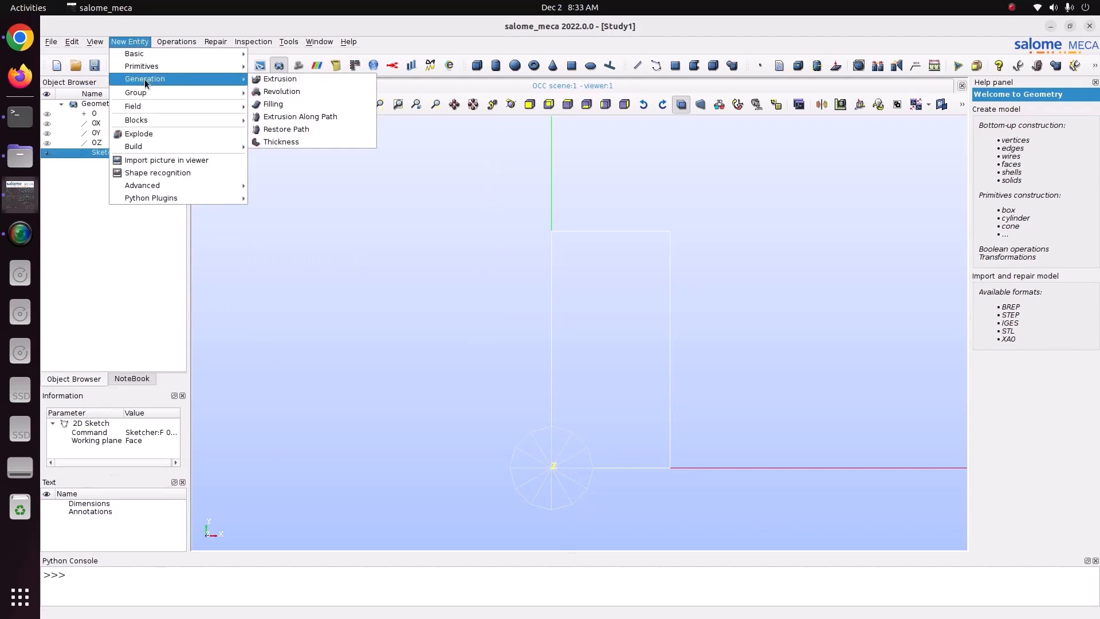
mouse_move(147, 147)
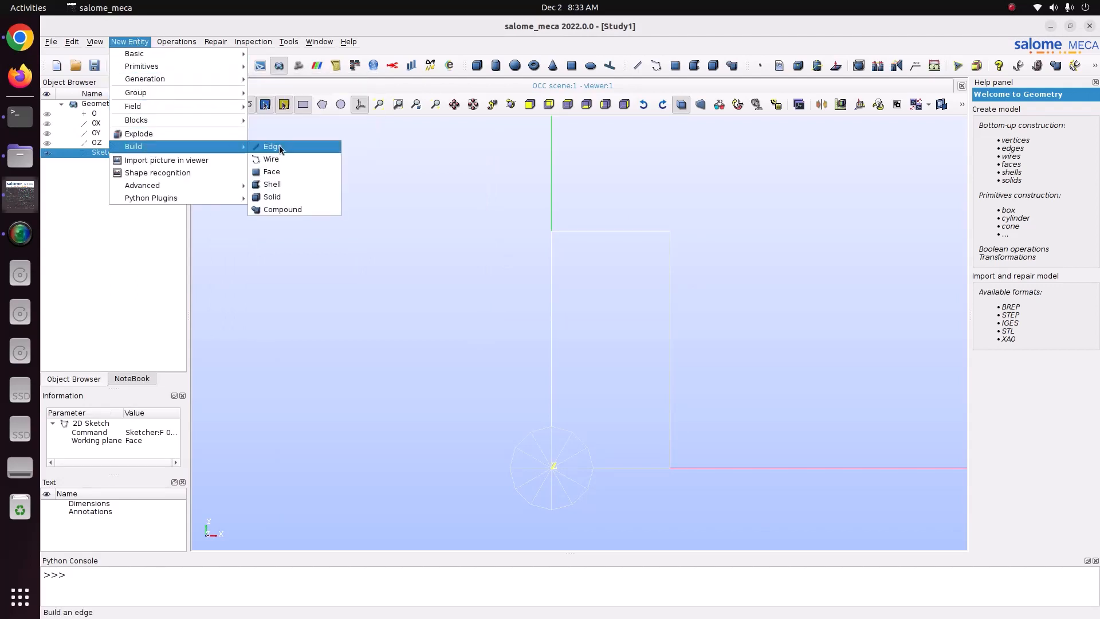
click(272, 171)
click(498, 378)
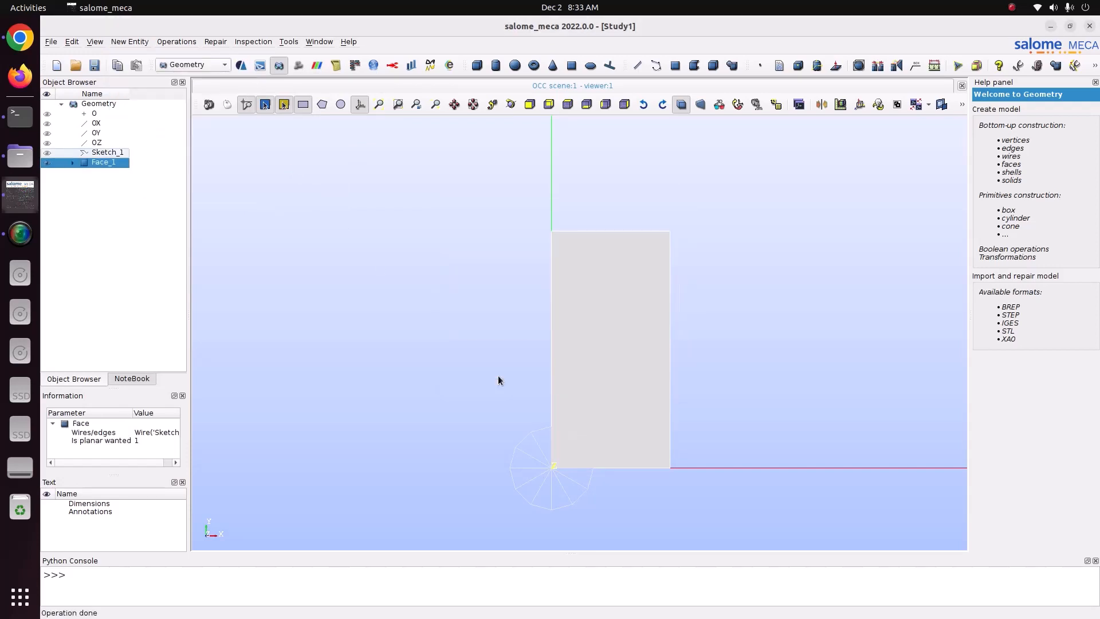
Set up a revolution of Face_1 with OY as its axis
click(511, 104)
drag(569, 192, 571, 218)
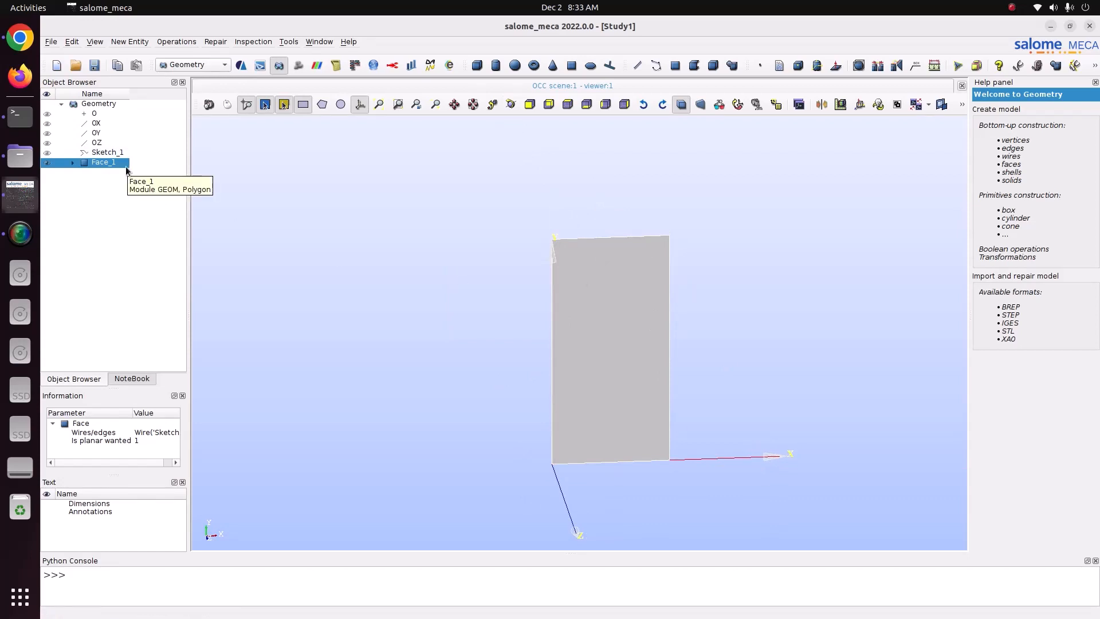
click(139, 43)
mouse_move(143, 82)
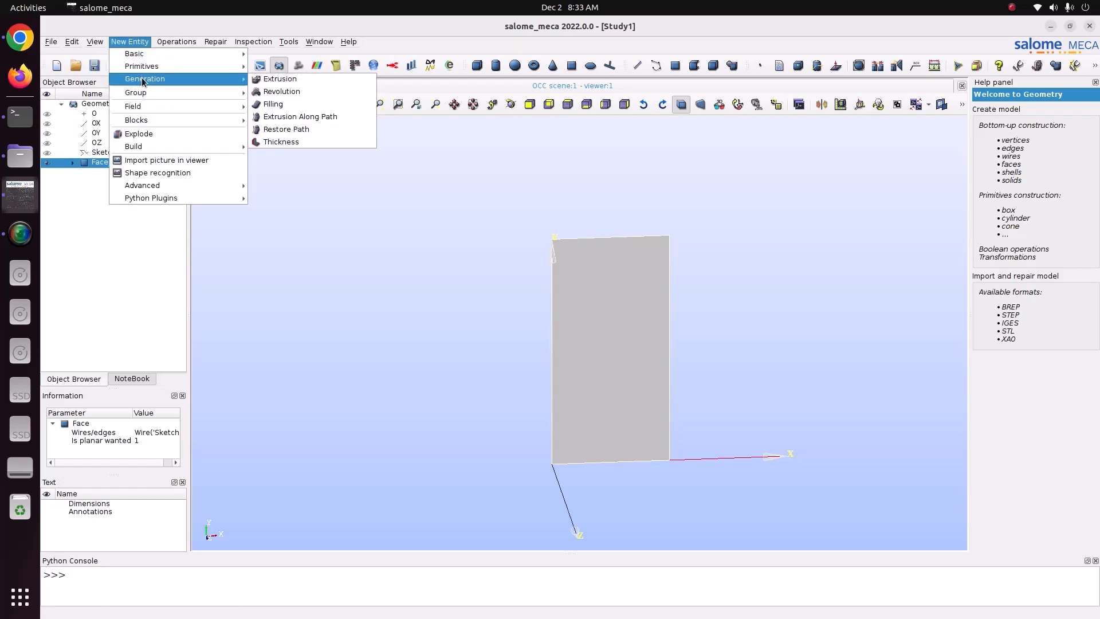
click(281, 92)
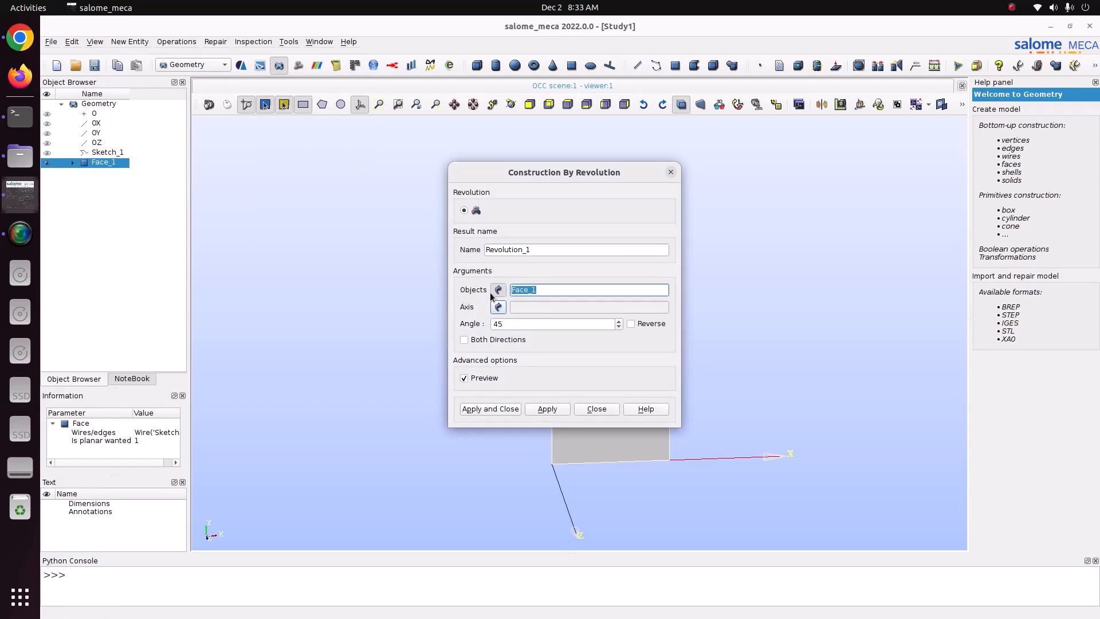
click(499, 307)
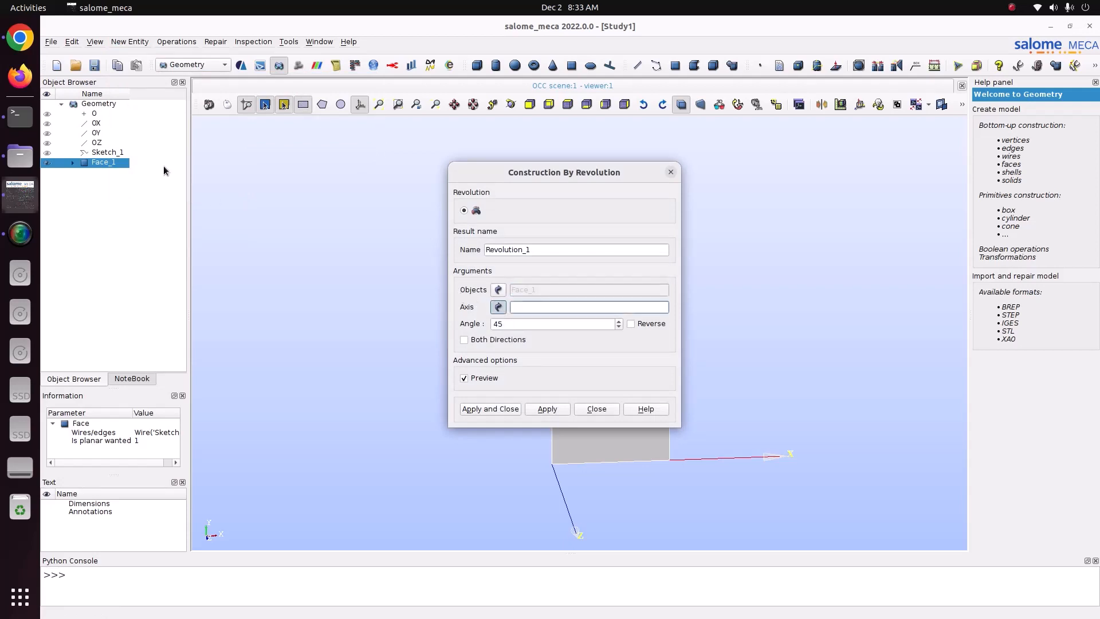
click(96, 133)
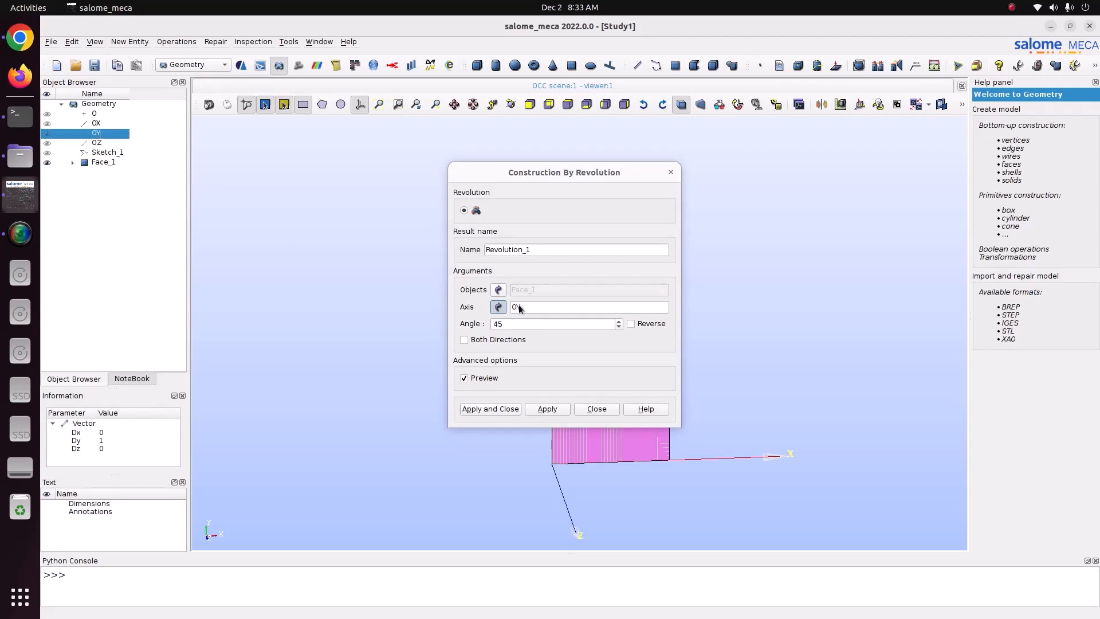
Turn the revolution's Reverse option on and back off to compare both directions in the preview
click(514, 320)
drag(600, 172, 291, 131)
click(509, 105)
drag(599, 211, 623, 234)
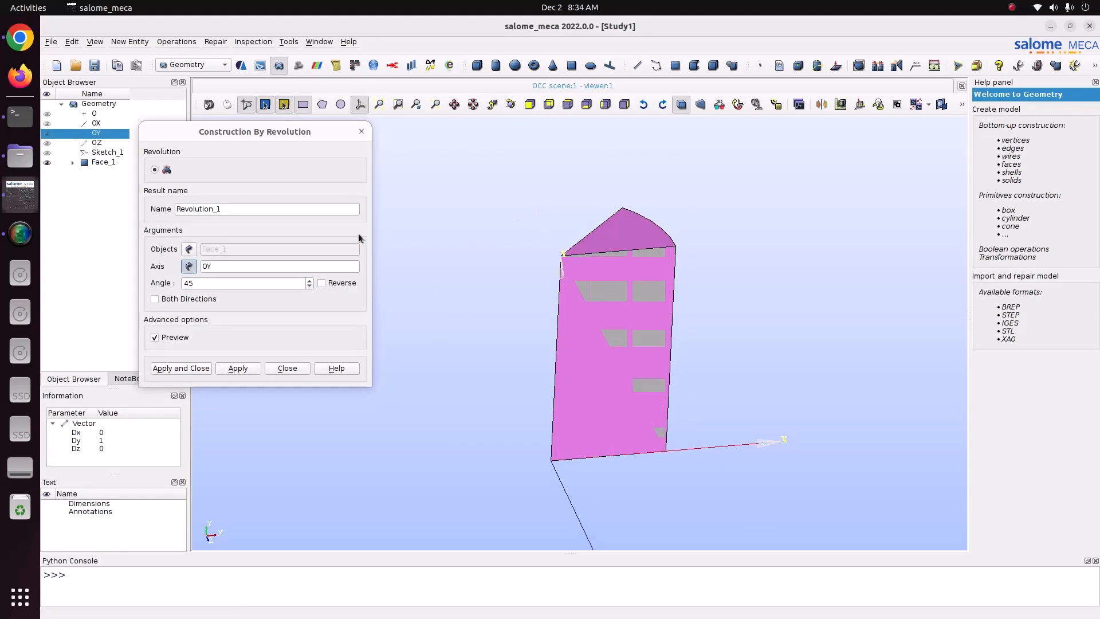
click(328, 283)
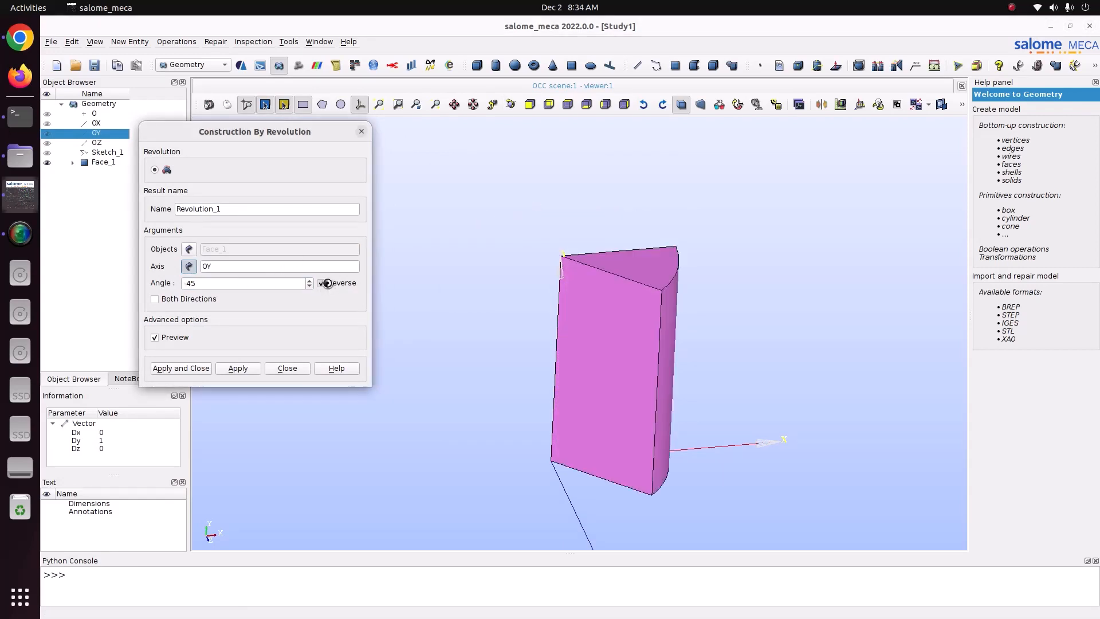
click(328, 283)
Try revolution angles of 180 and 270 degrees in the preview
double_click(234, 284)
text(180)
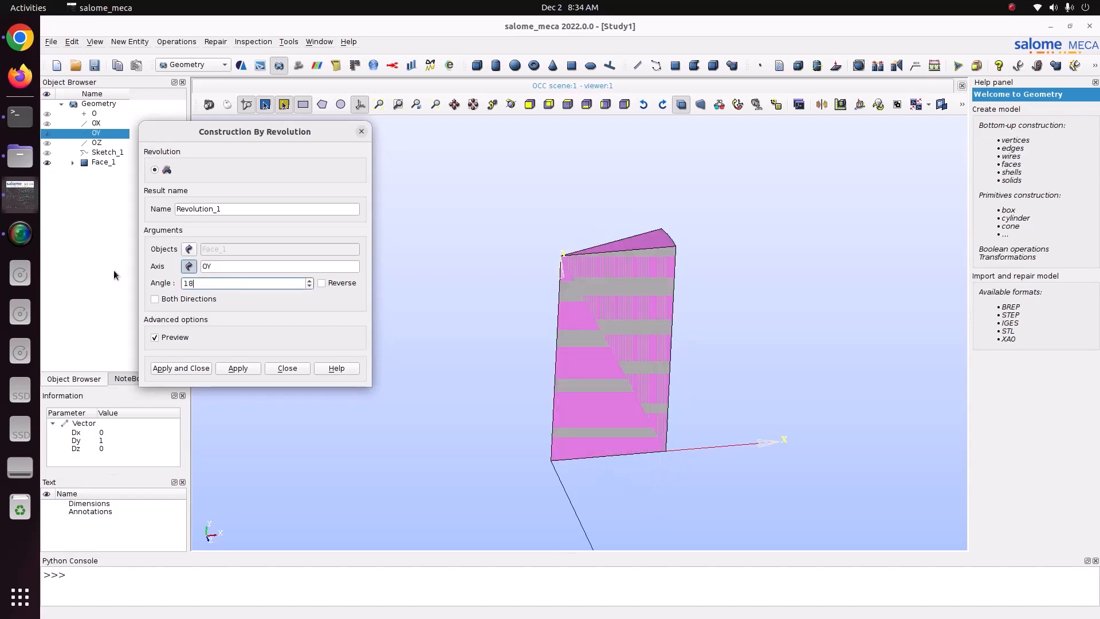
key(BackSpace)
key(BackSpace)
key(BackSpace)
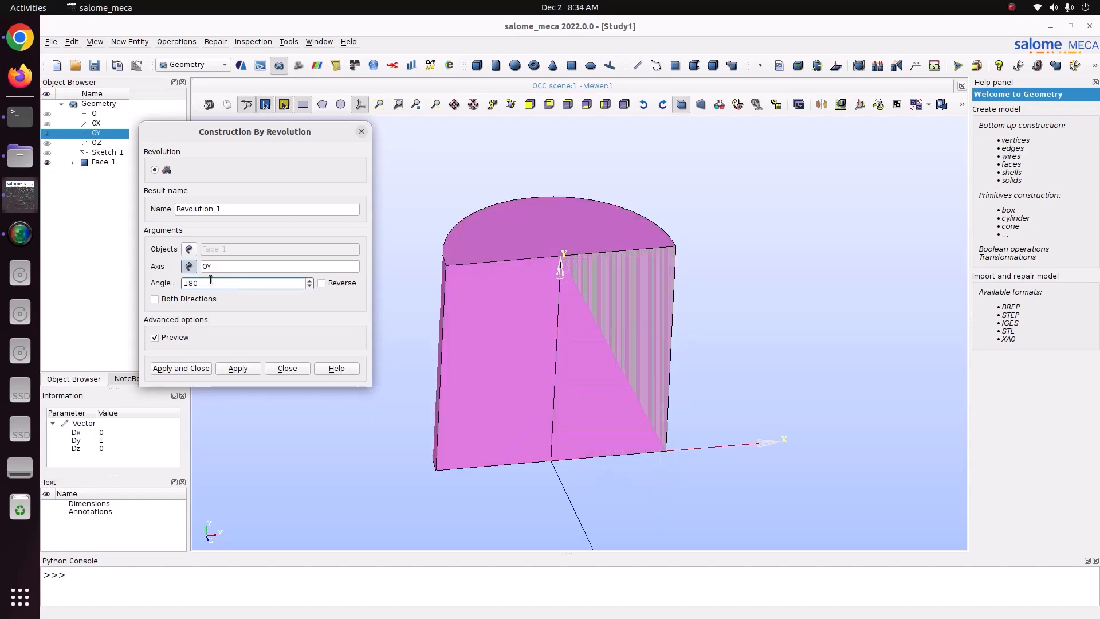
text(270)
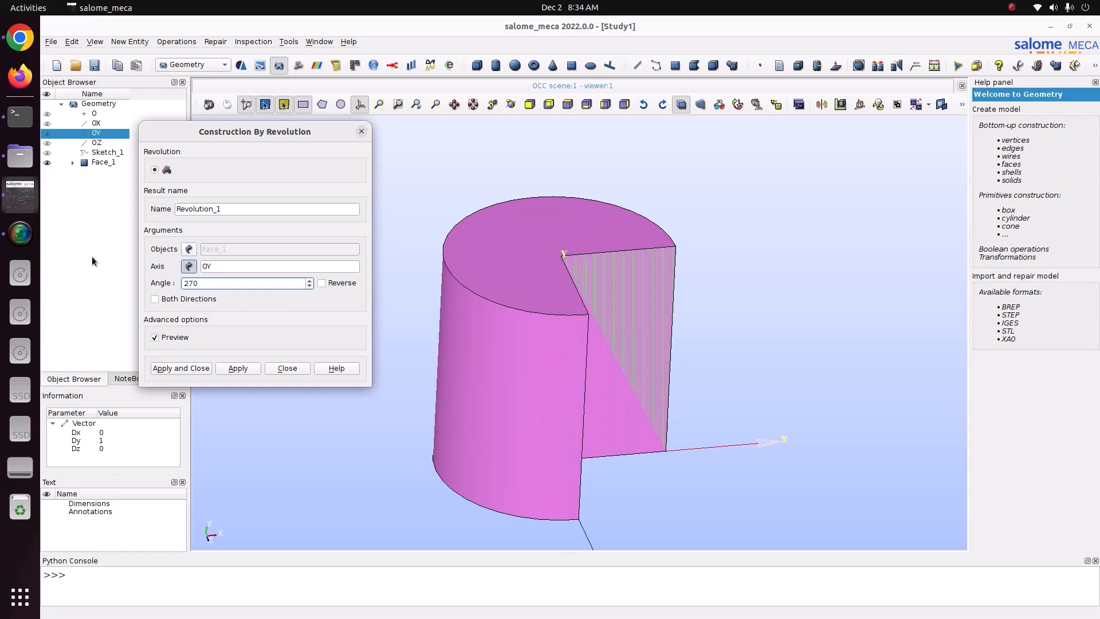
Set the revolution angle to 360 degrees and create the solid
double_click(195, 283)
text(360)
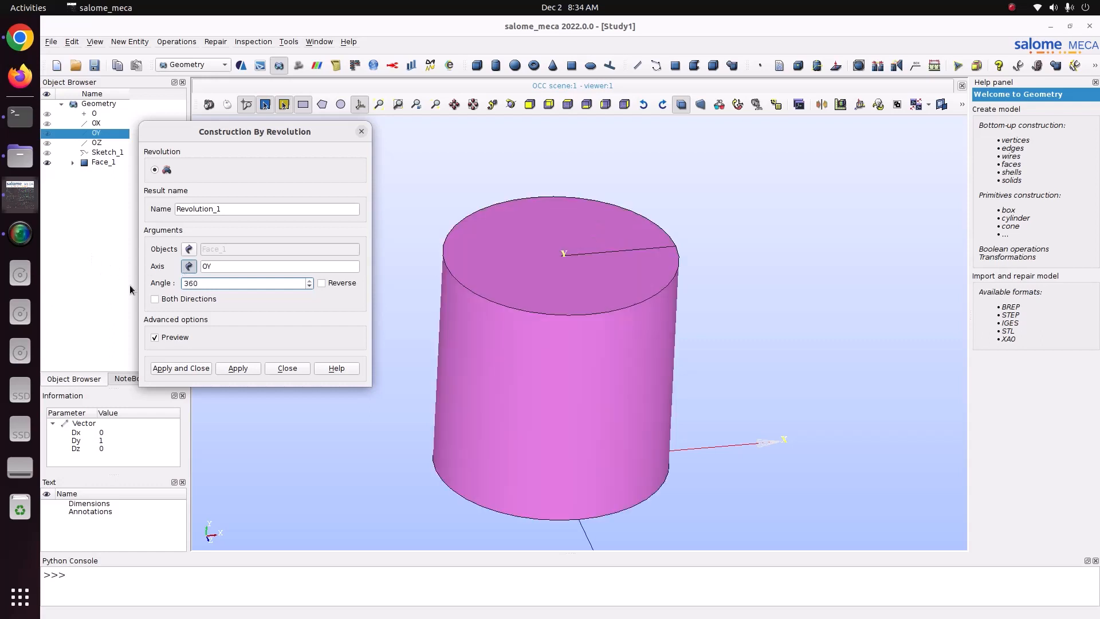
click(193, 367)
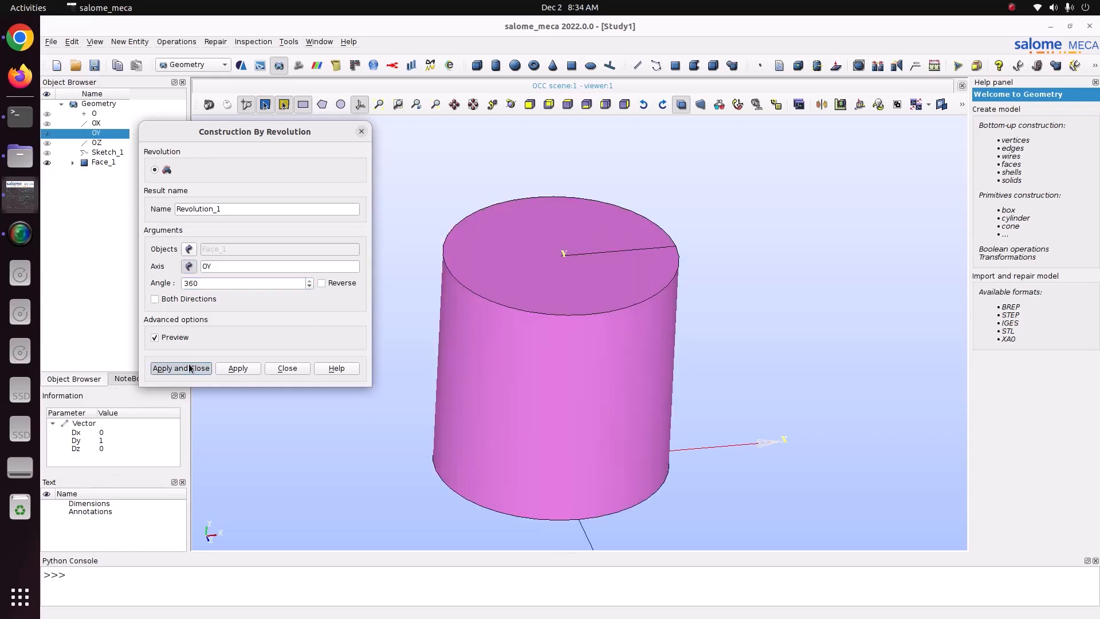
Inspect the revolved cylinder and hide it in the viewer
click(511, 104)
drag(469, 183, 525, 216)
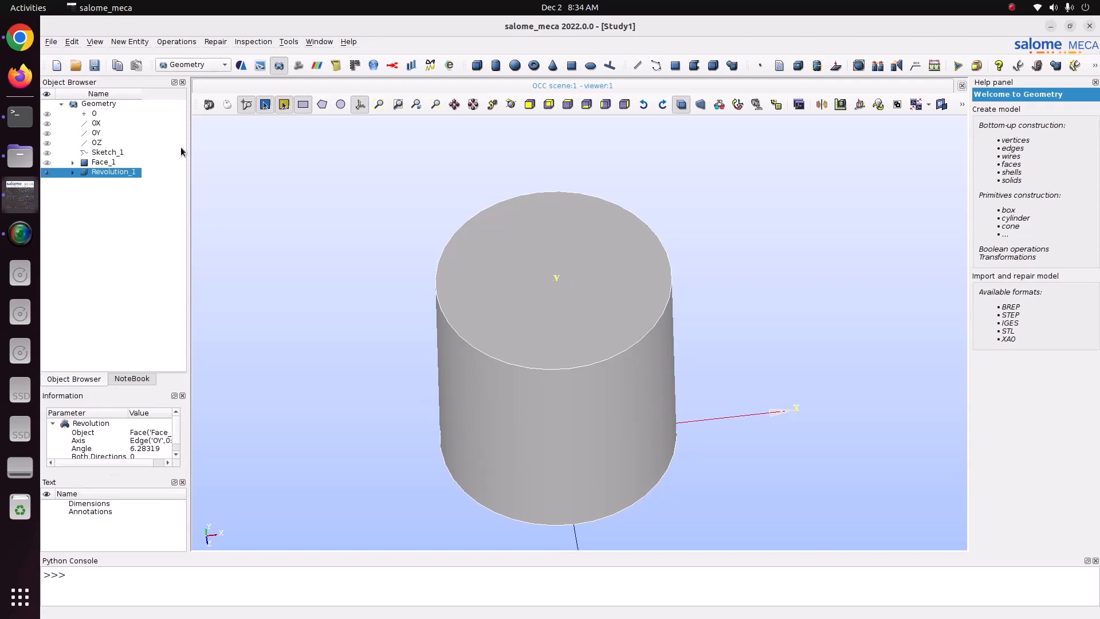
click(48, 172)
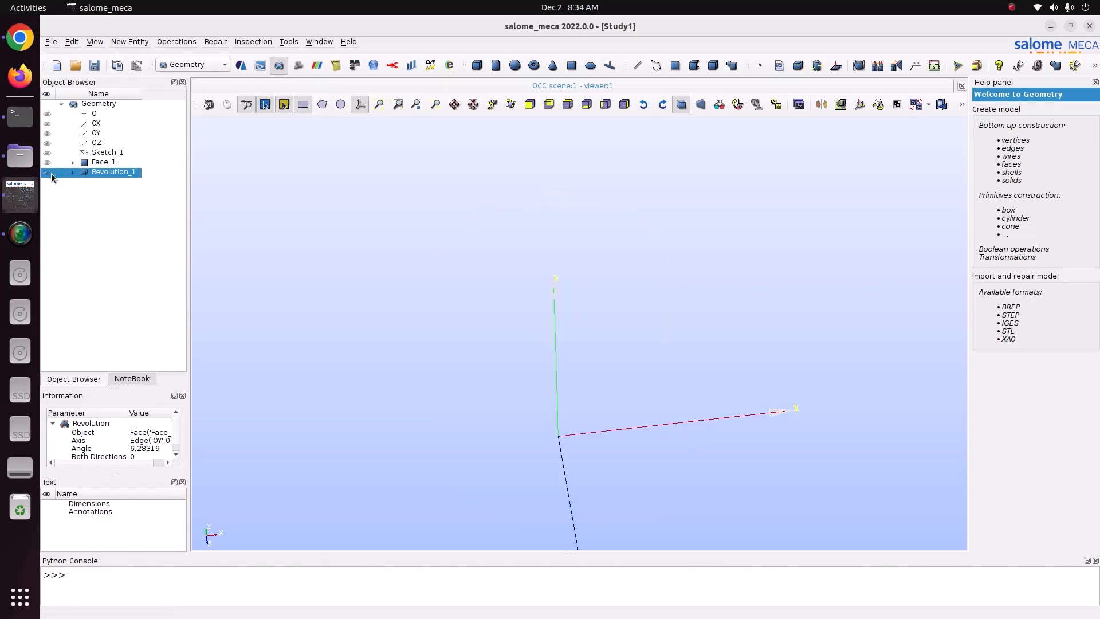
Create a 2D sketch of a rectangle offset from the Y axis, with X from 5 to 10 and Y from 0 to 10
click(130, 42)
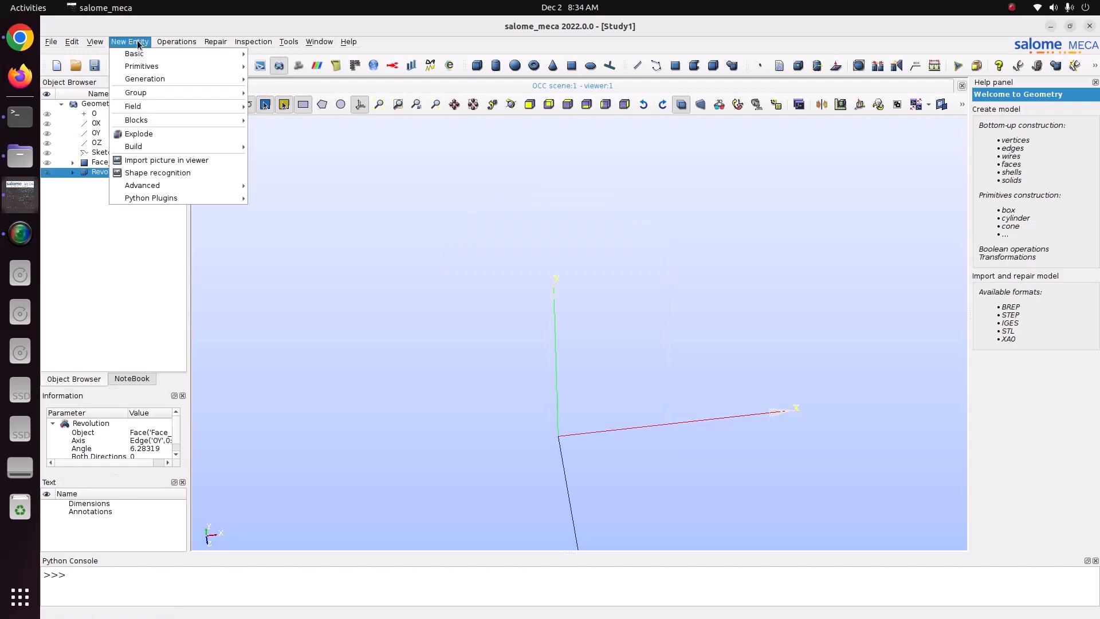
mouse_move(137, 53)
click(286, 134)
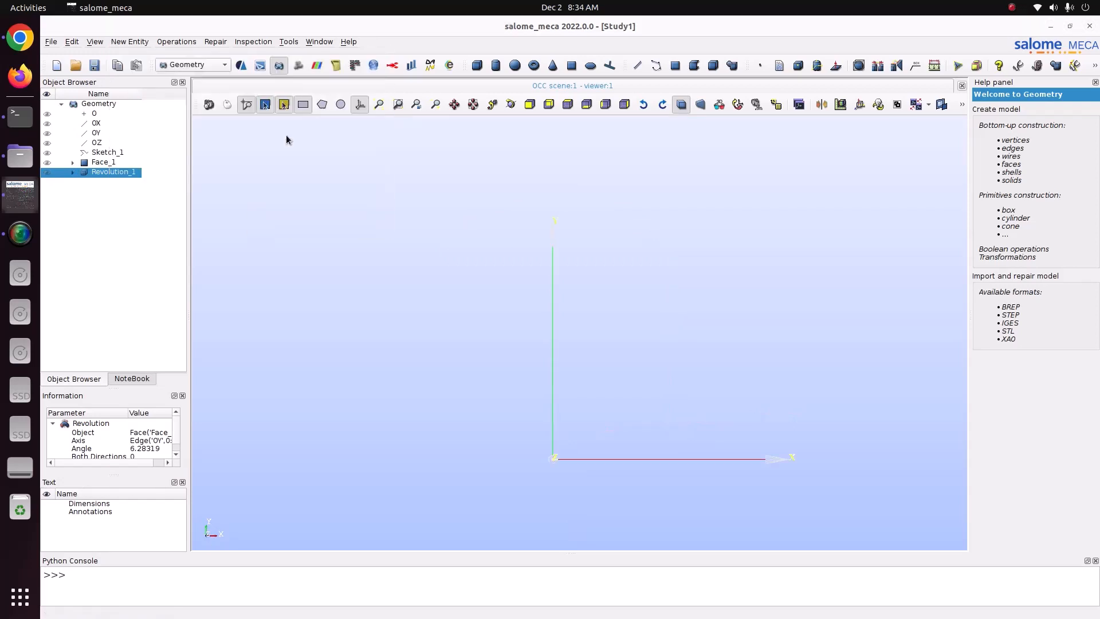
click(619, 222)
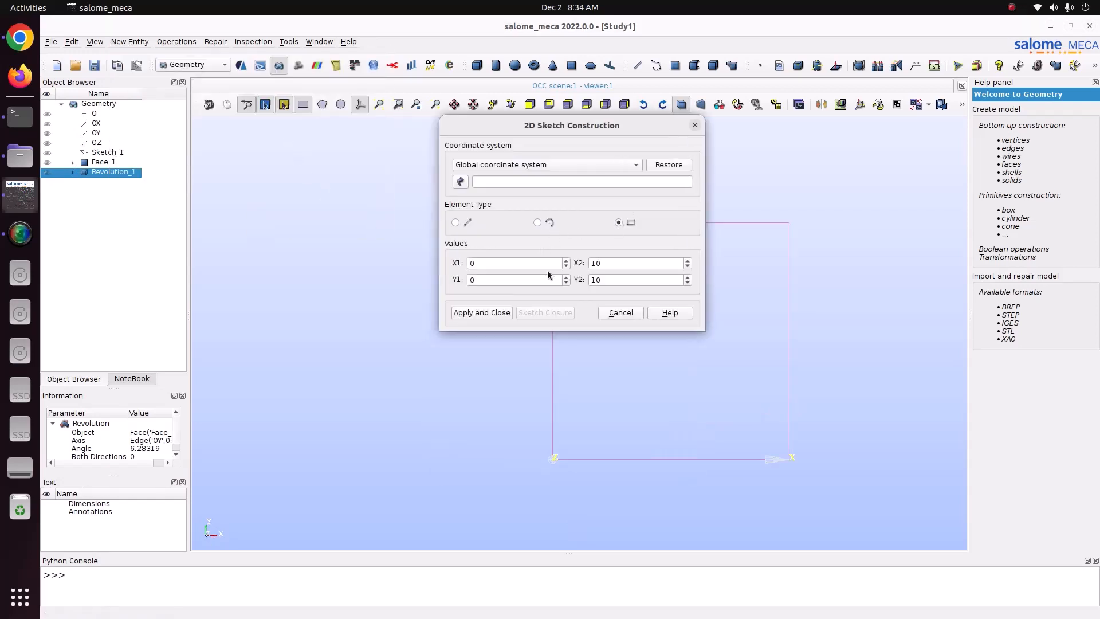
click(492, 263)
text(5)
click(617, 265)
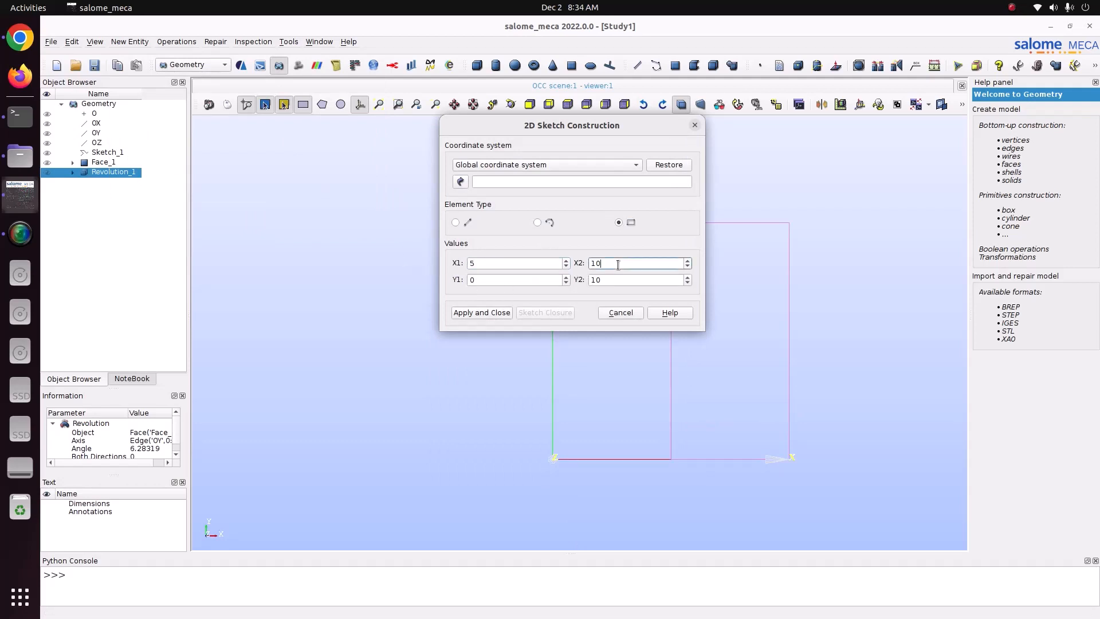
double_click(611, 263)
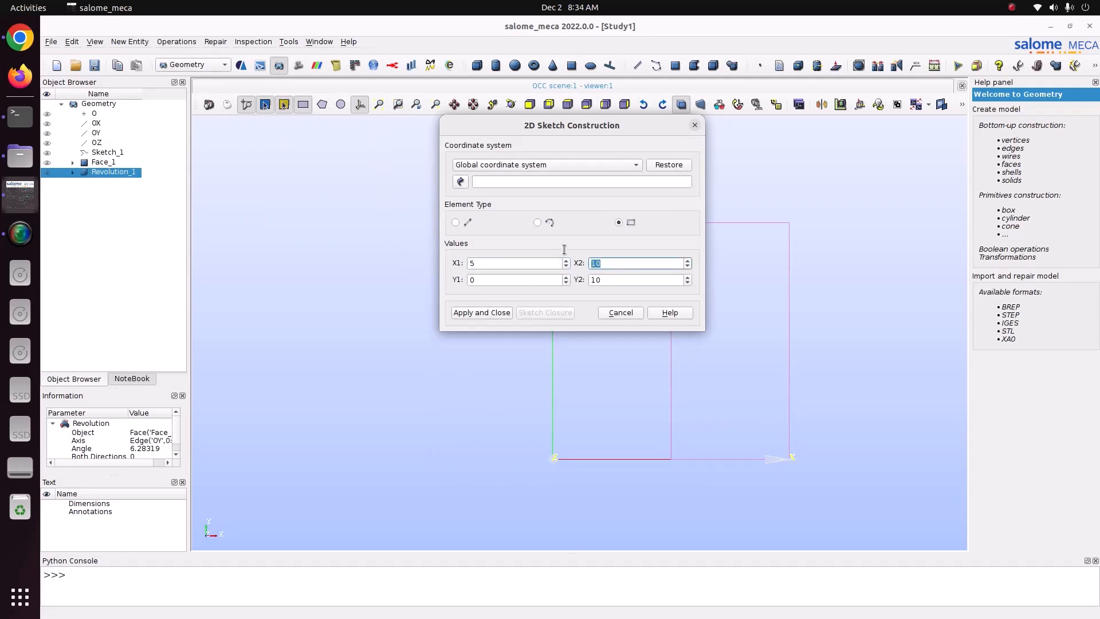
click(608, 280)
drag(589, 126, 414, 134)
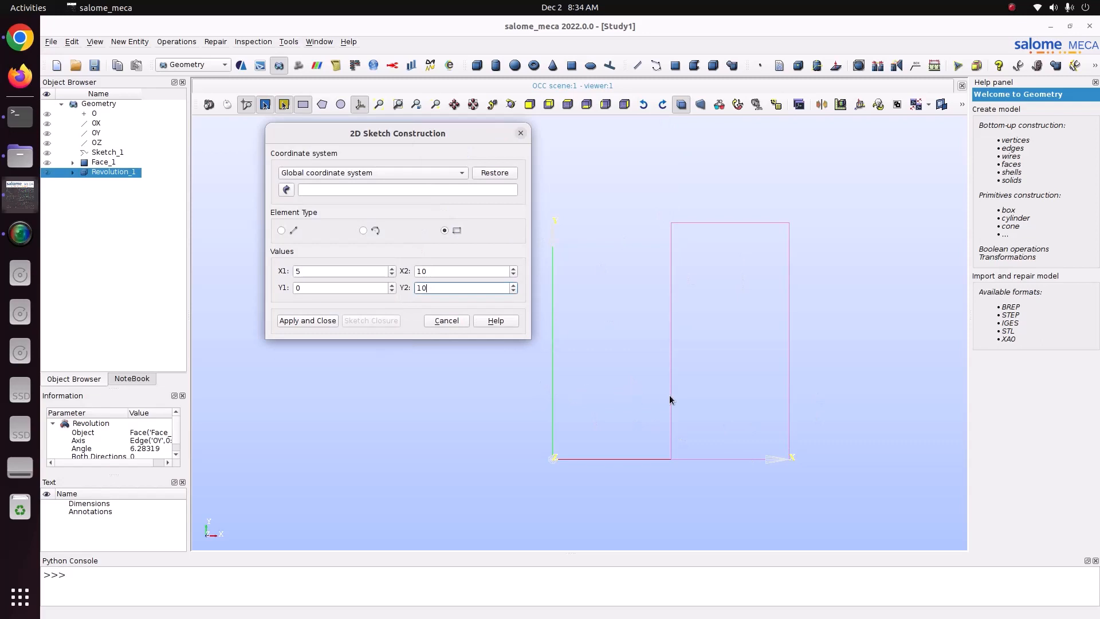
click(319, 321)
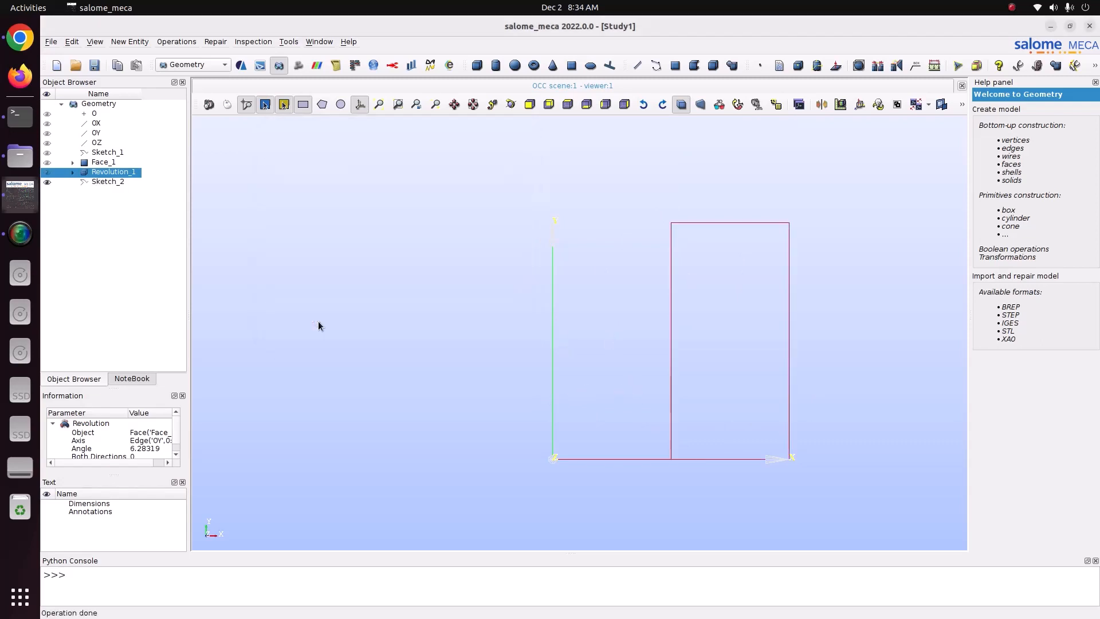
Build a planar face from the offset rectangle sketch (Sketch_2)
click(95, 183)
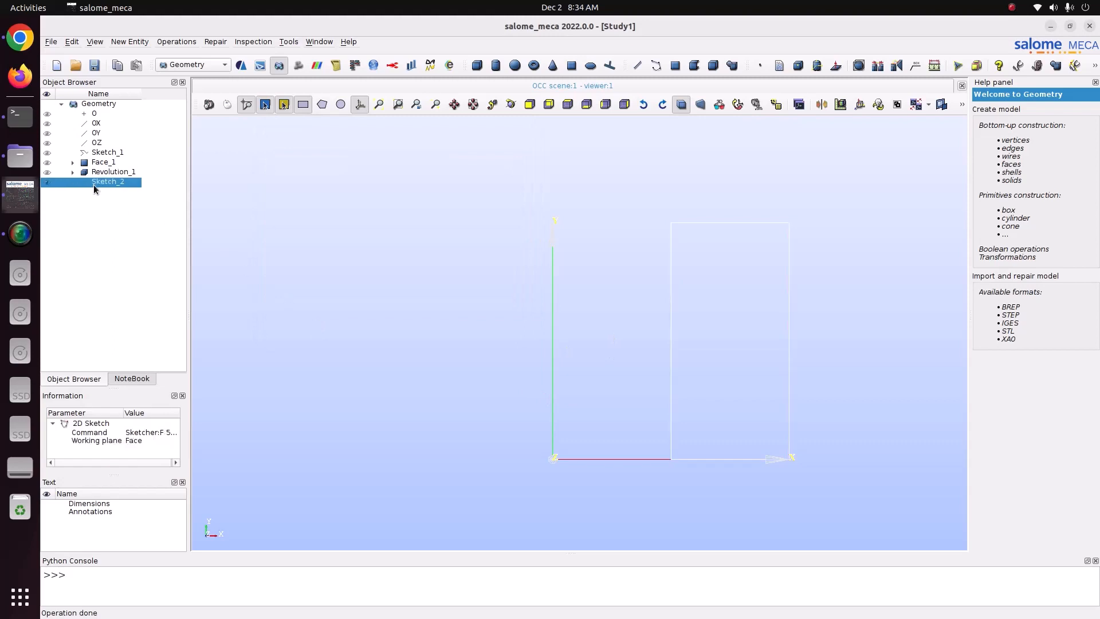
click(142, 42)
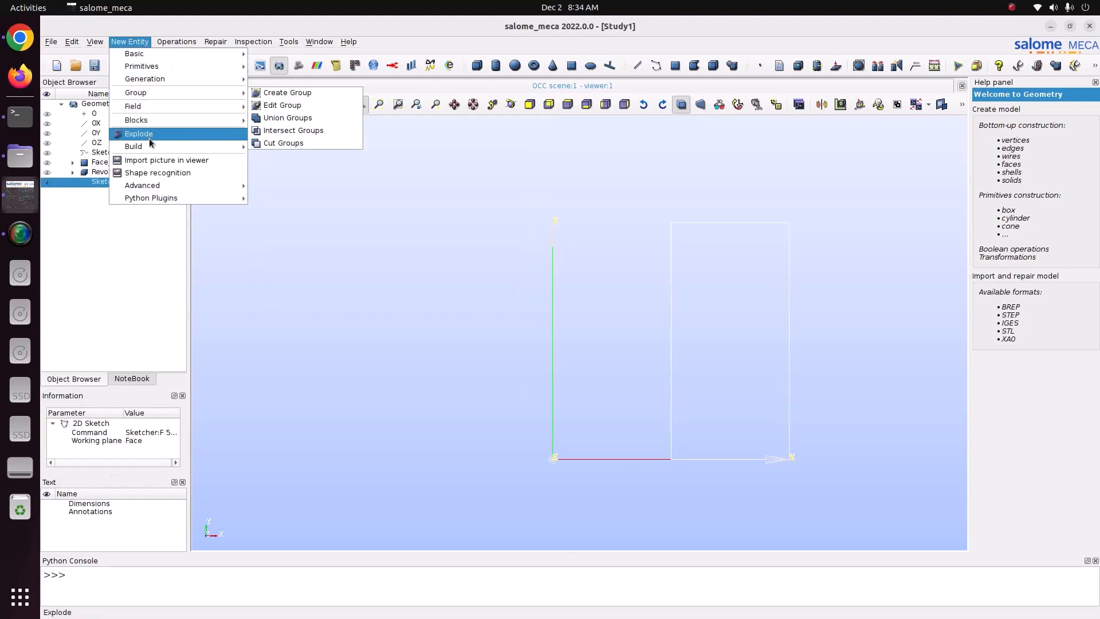
mouse_move(152, 146)
click(285, 172)
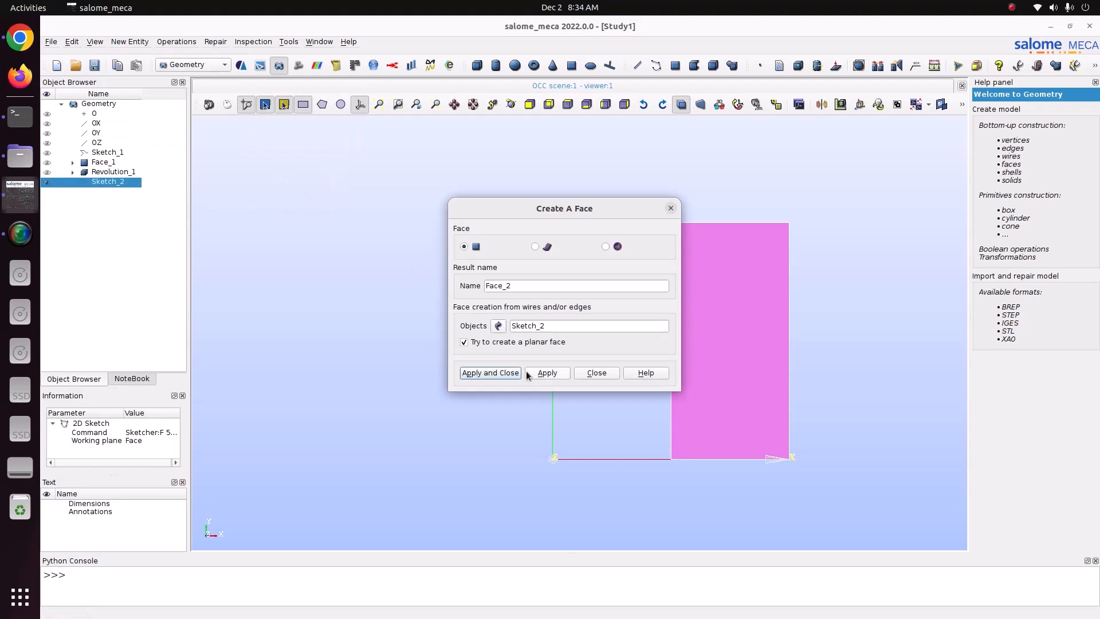
click(508, 373)
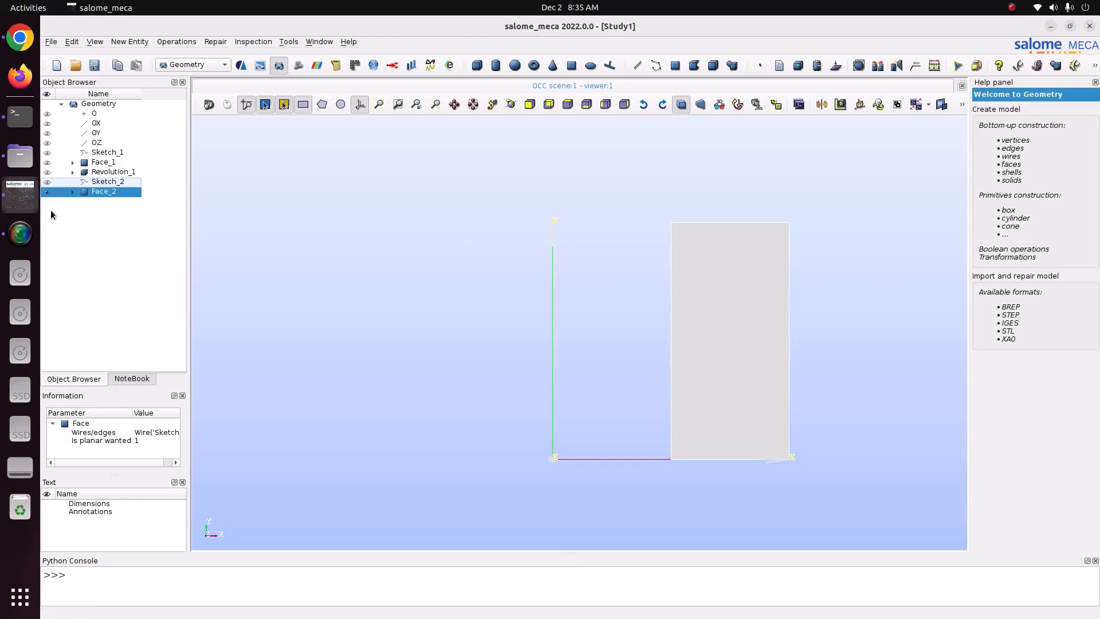
Set up a revolution of Face_2 about the OY axis and check its preview in 3D
click(137, 44)
mouse_move(140, 80)
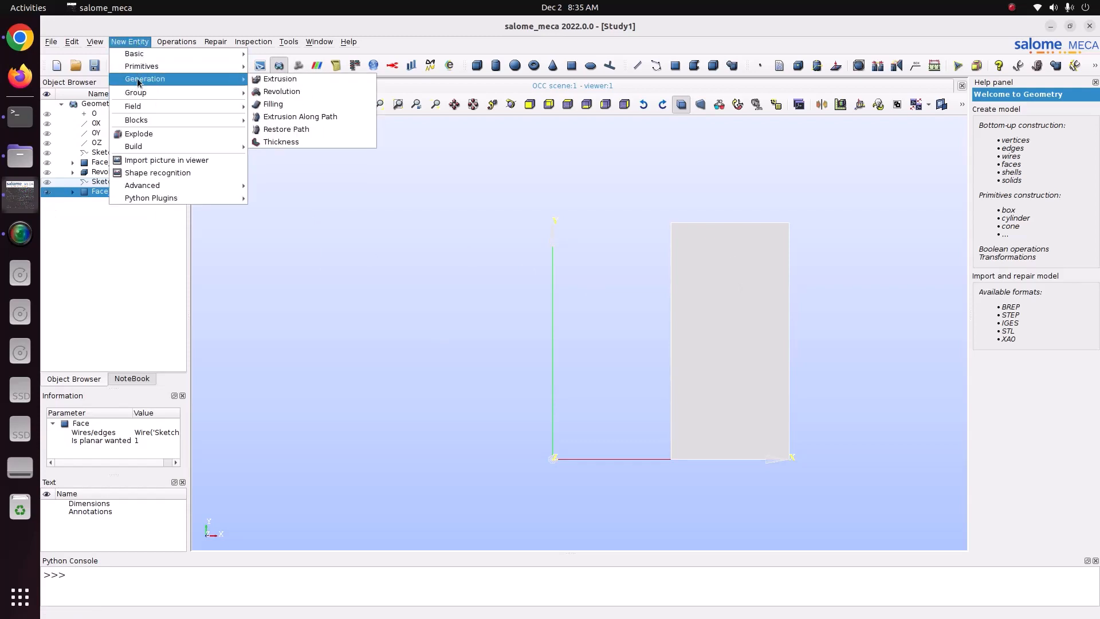
click(307, 91)
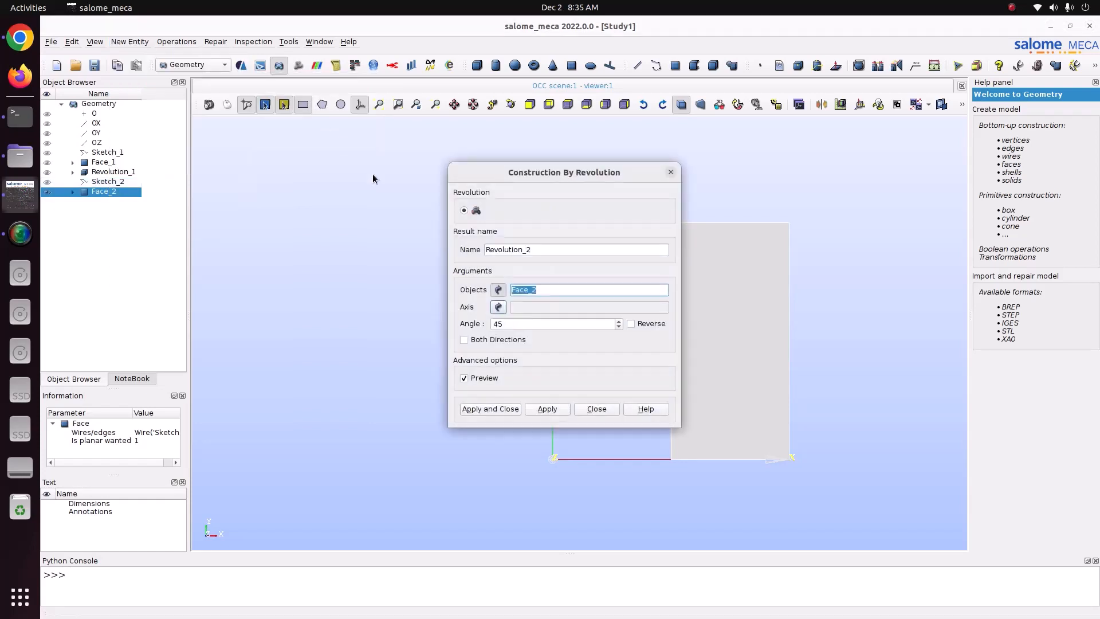
click(498, 307)
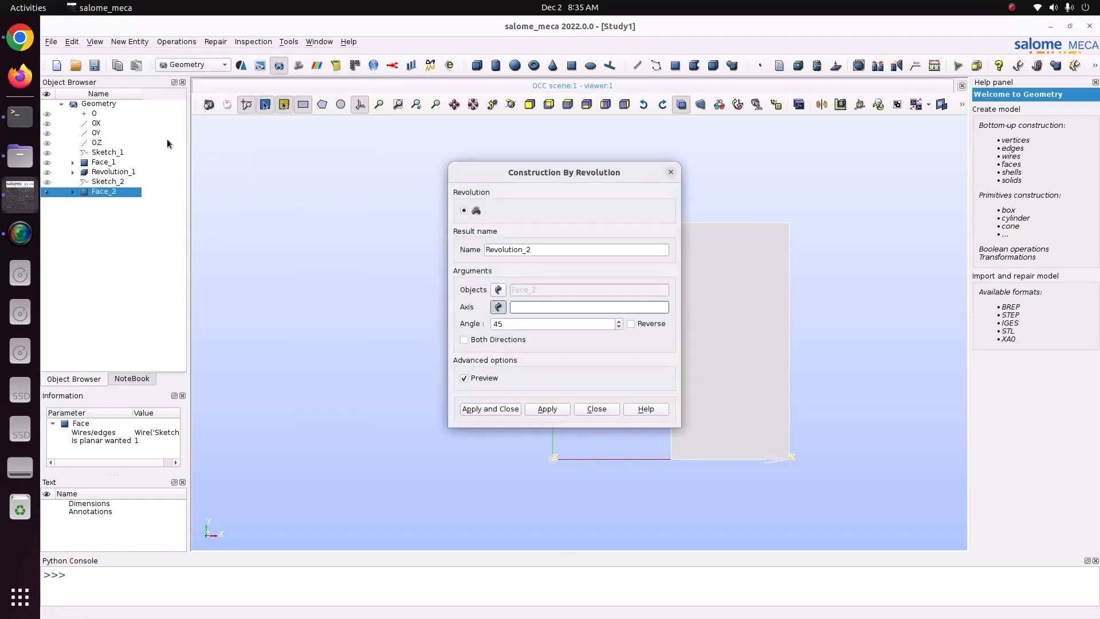
click(121, 133)
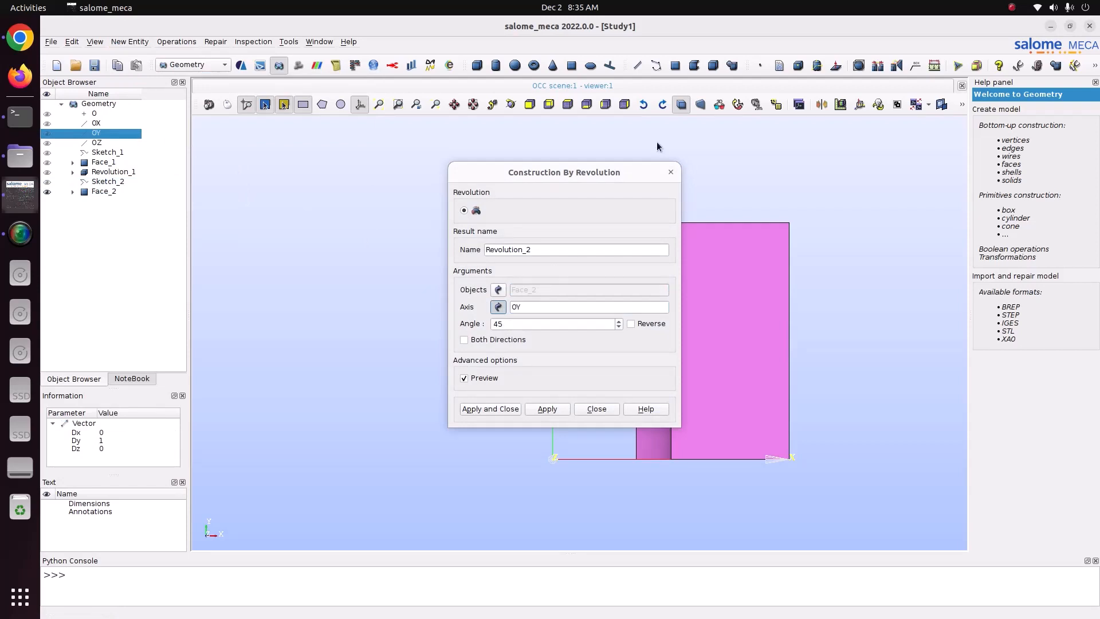
drag(573, 172, 328, 116)
click(513, 104)
drag(499, 201, 579, 303)
Try revolution angles of 270 and 360 degrees for Face_2 in the preview
double_click(262, 269)
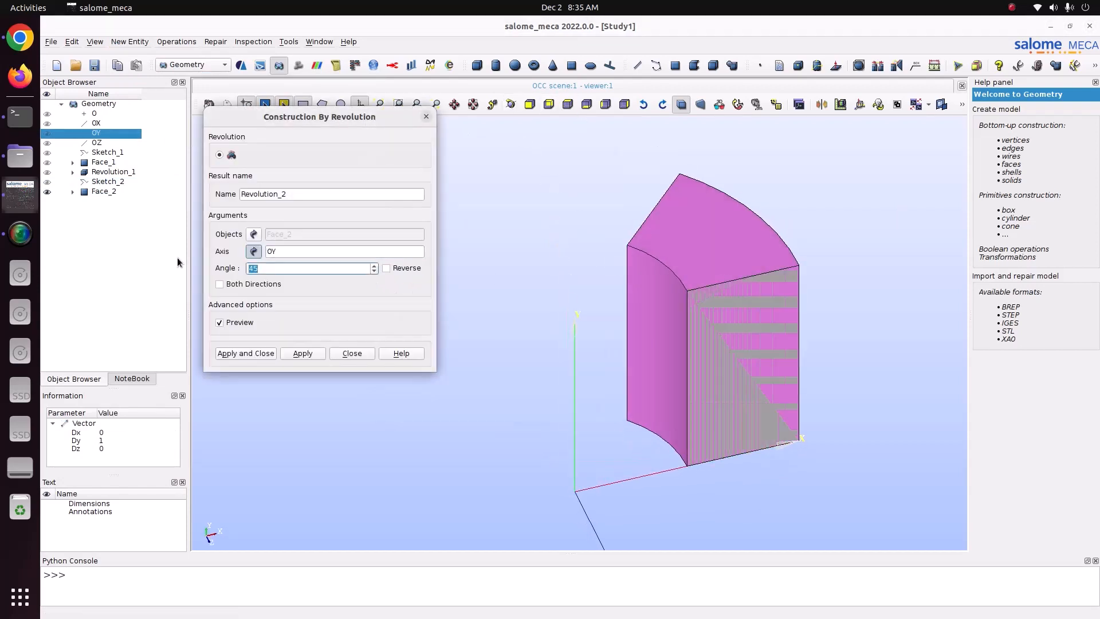
text(270)
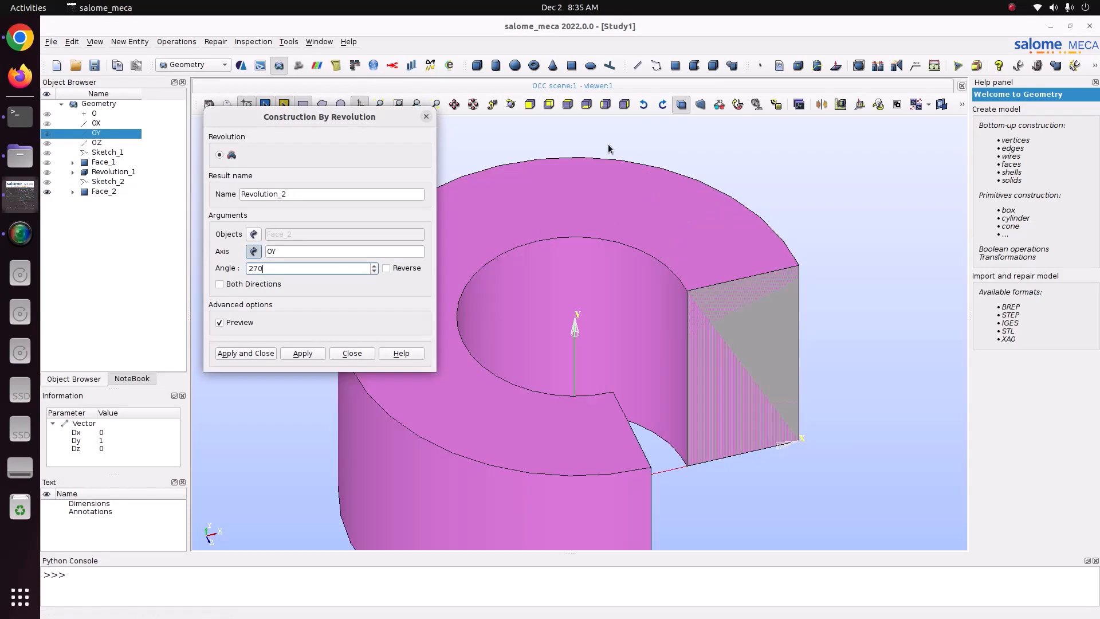
click(510, 104)
drag(516, 172, 635, 366)
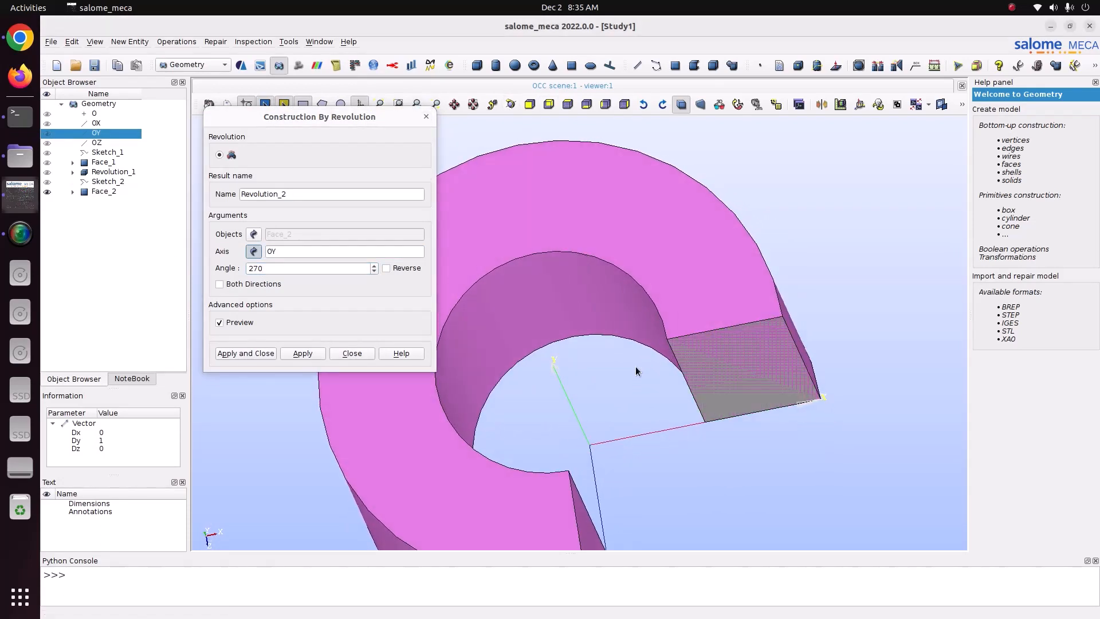
click(331, 291)
text(360)
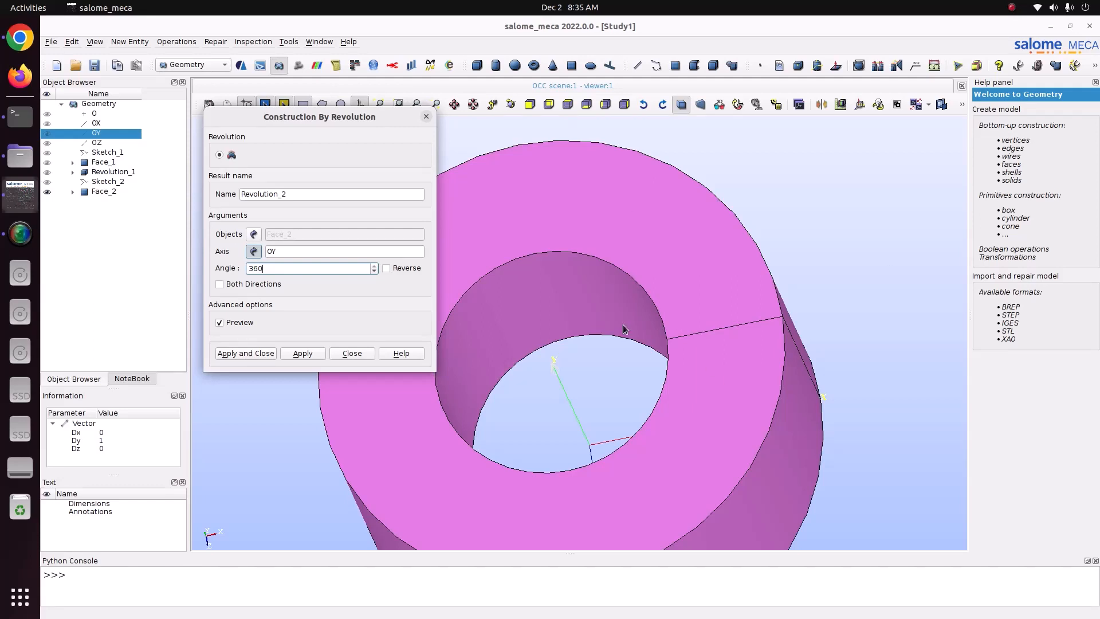
Set the revolution angle to 90 degrees, preview it in both directions, and create the solid in one direction only
drag(277, 268, 208, 270)
text(90)
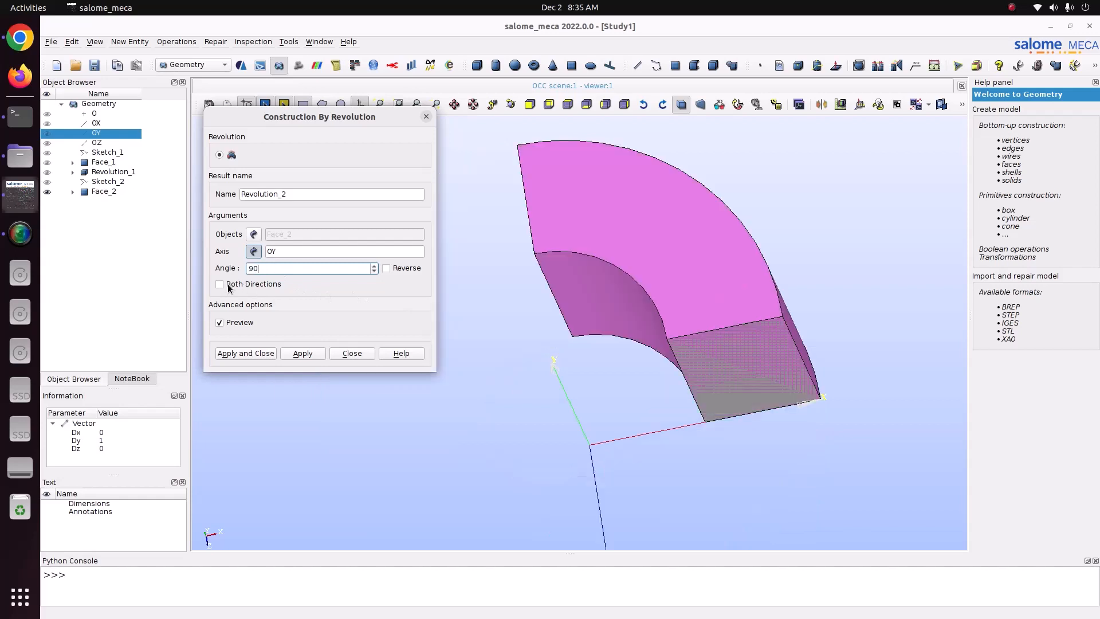
click(229, 284)
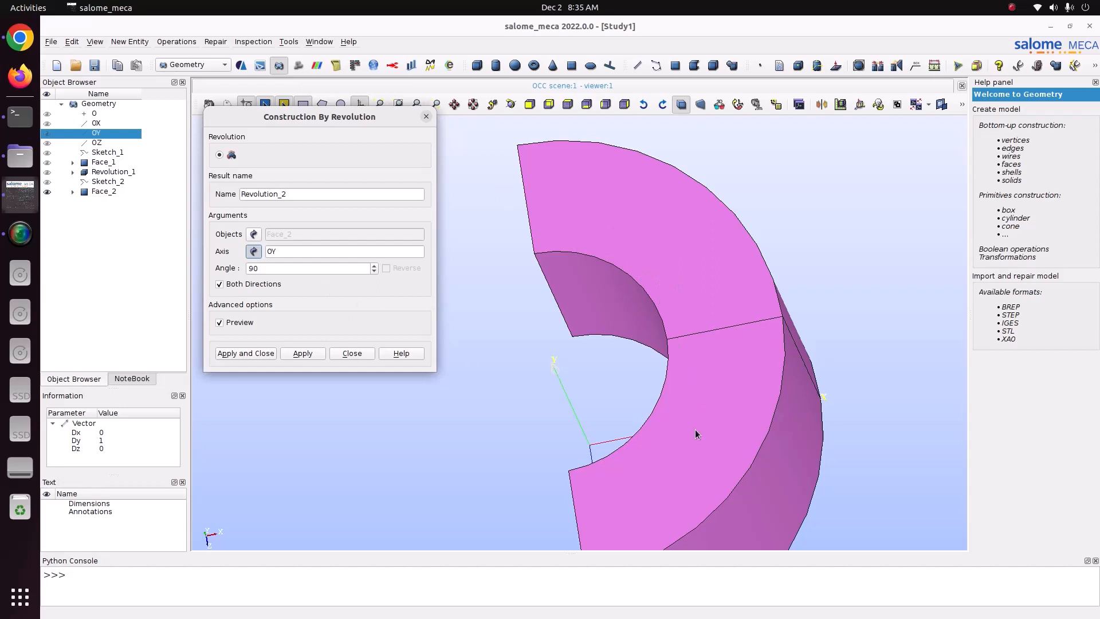
click(244, 285)
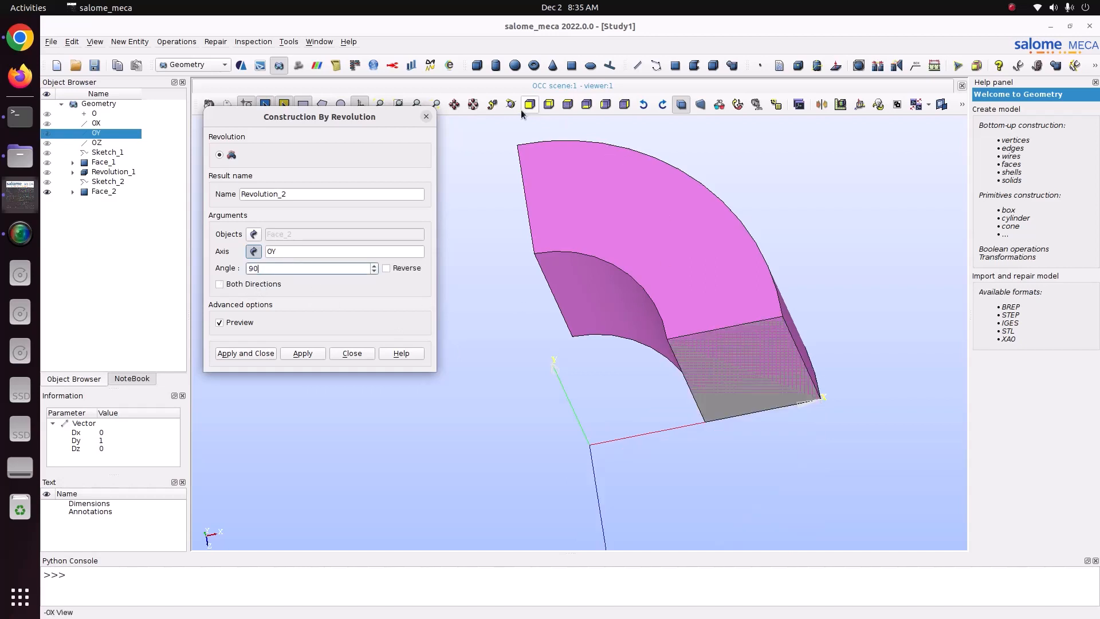
drag(584, 216, 639, 187)
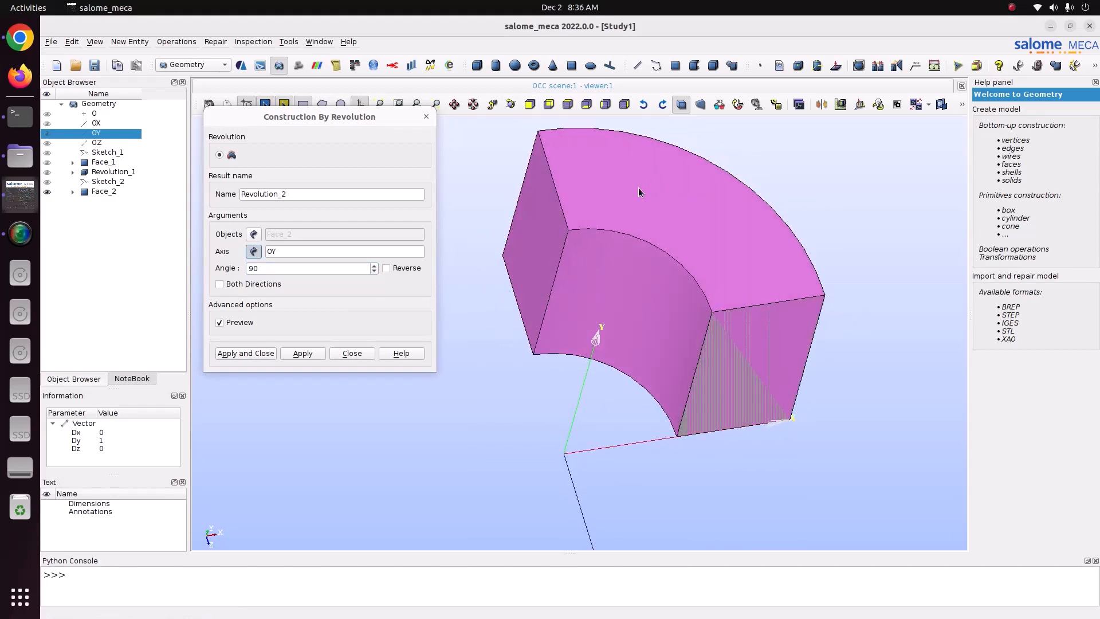
click(256, 353)
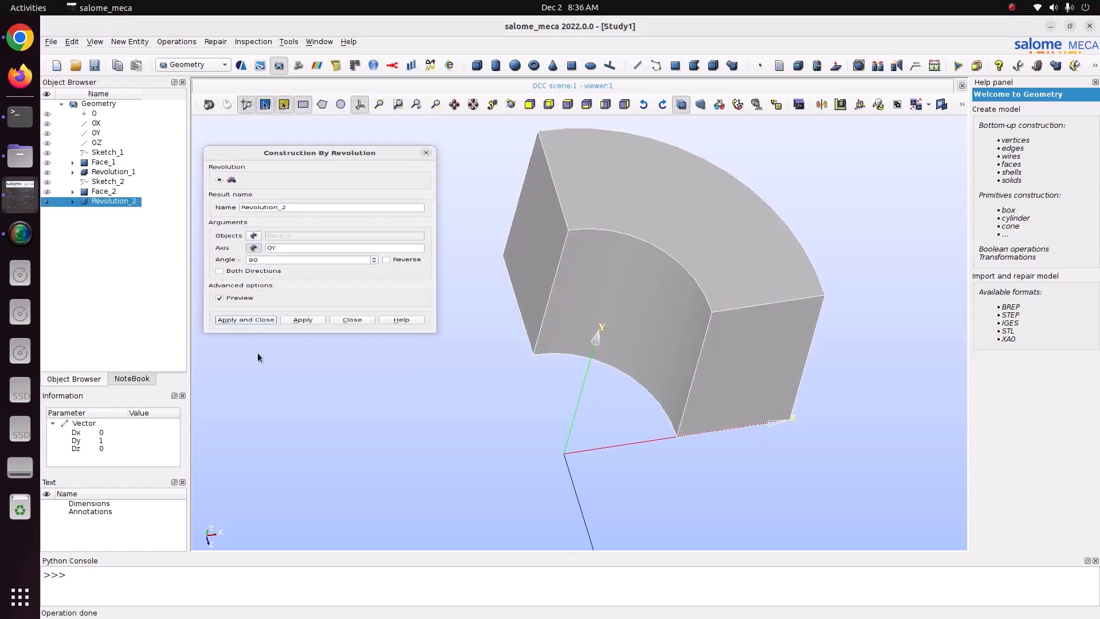
Inspect the revolved quarter ring and hide it in the viewer
click(510, 104)
drag(630, 287, 637, 251)
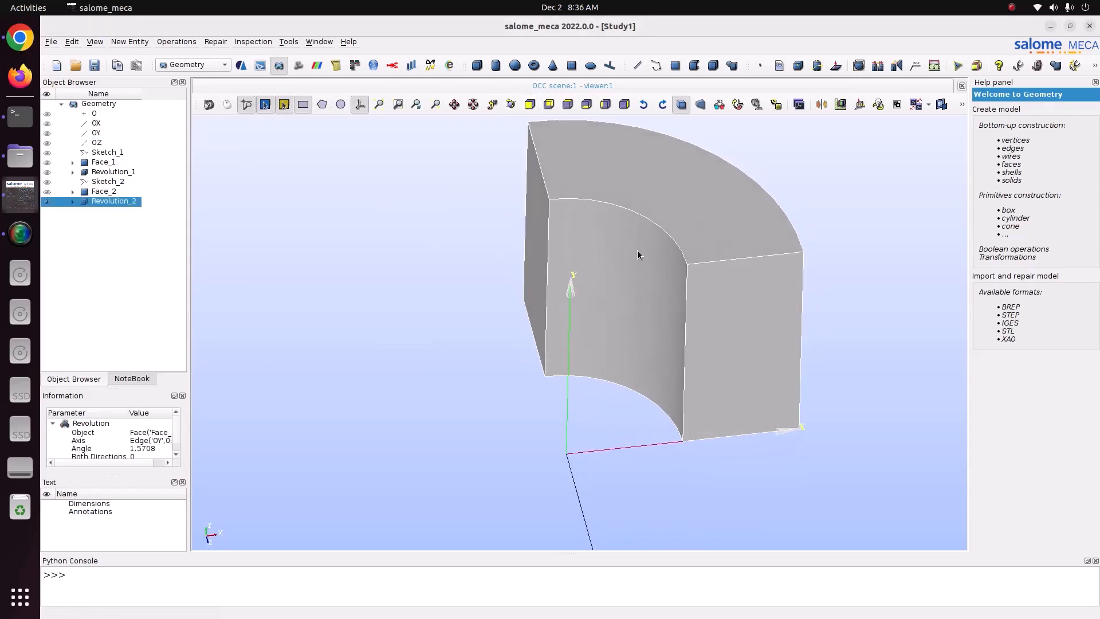
click(47, 201)
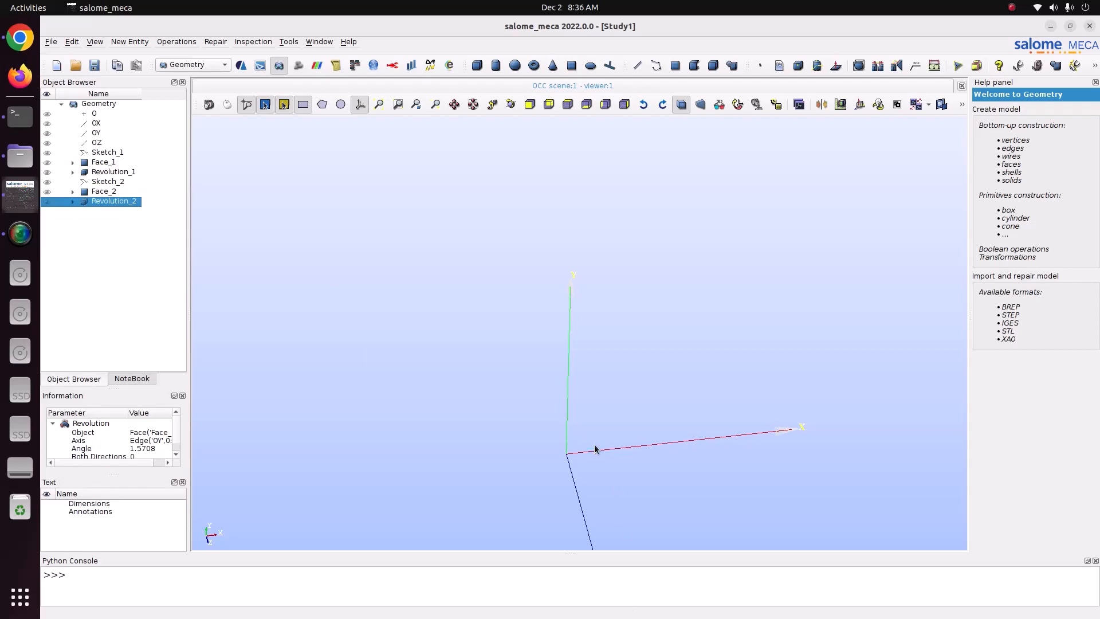
Check Sketch_1 in the viewer, and leave only Sketch_2 displayed and selected
click(137, 42)
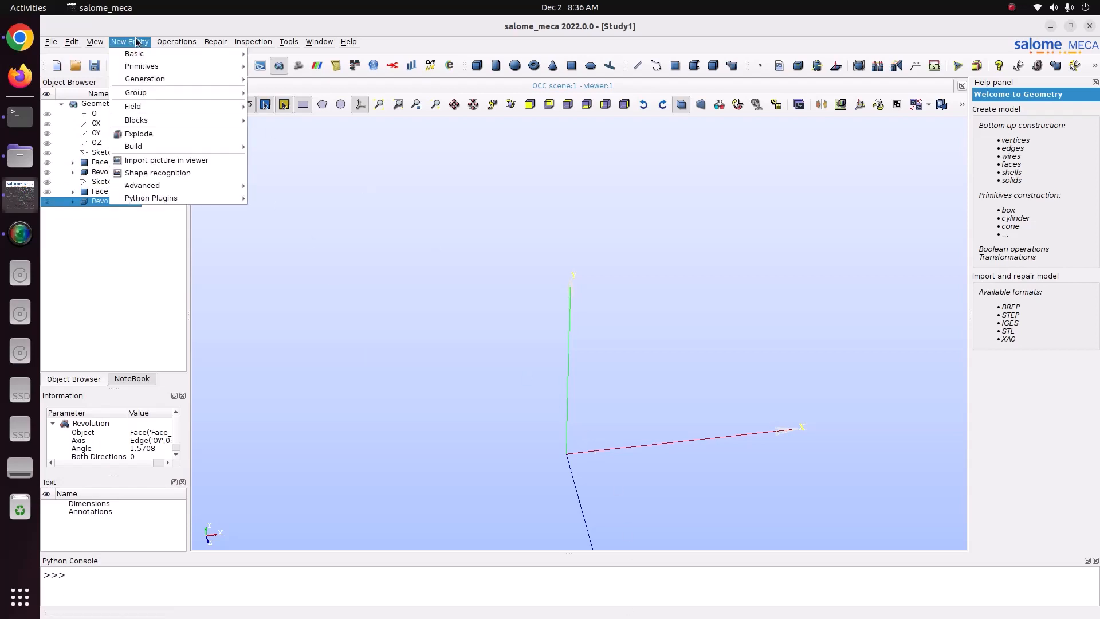
click(66, 152)
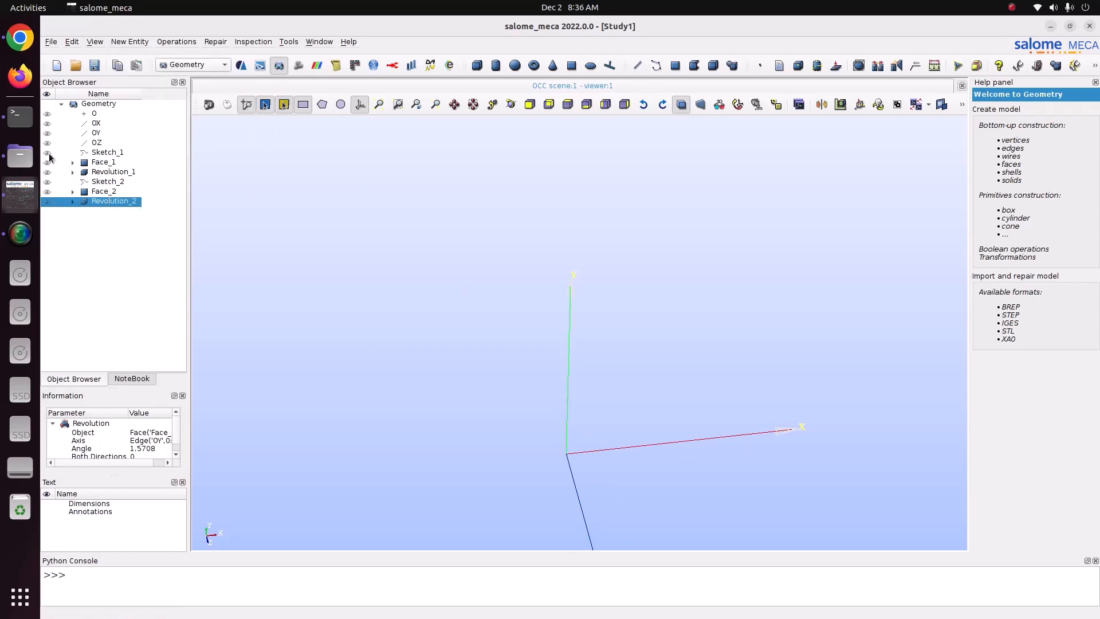
click(52, 154)
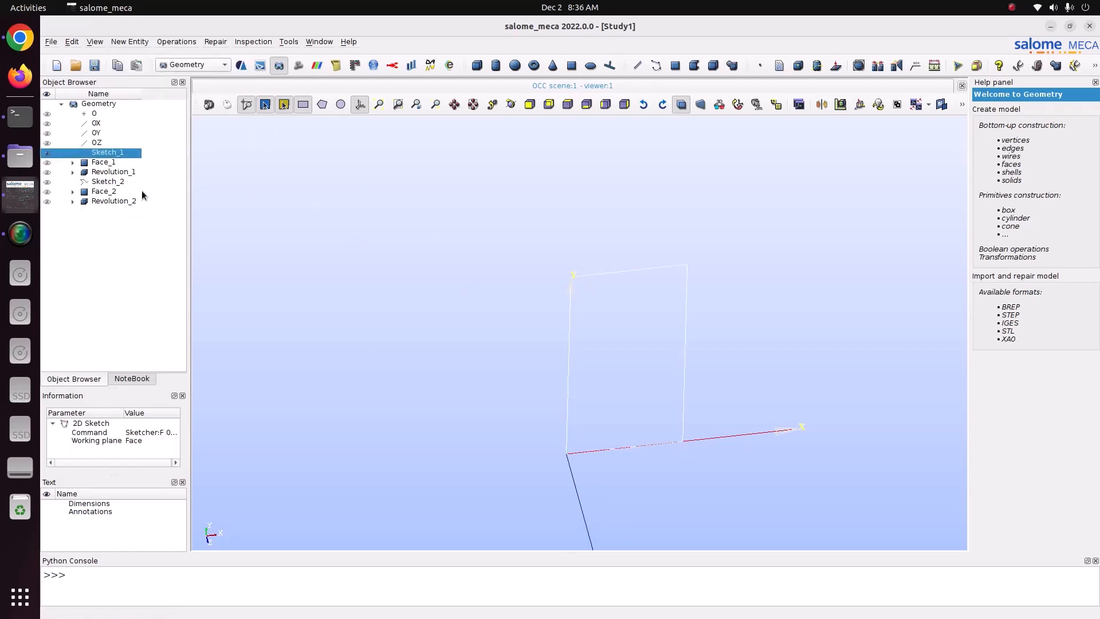
click(47, 181)
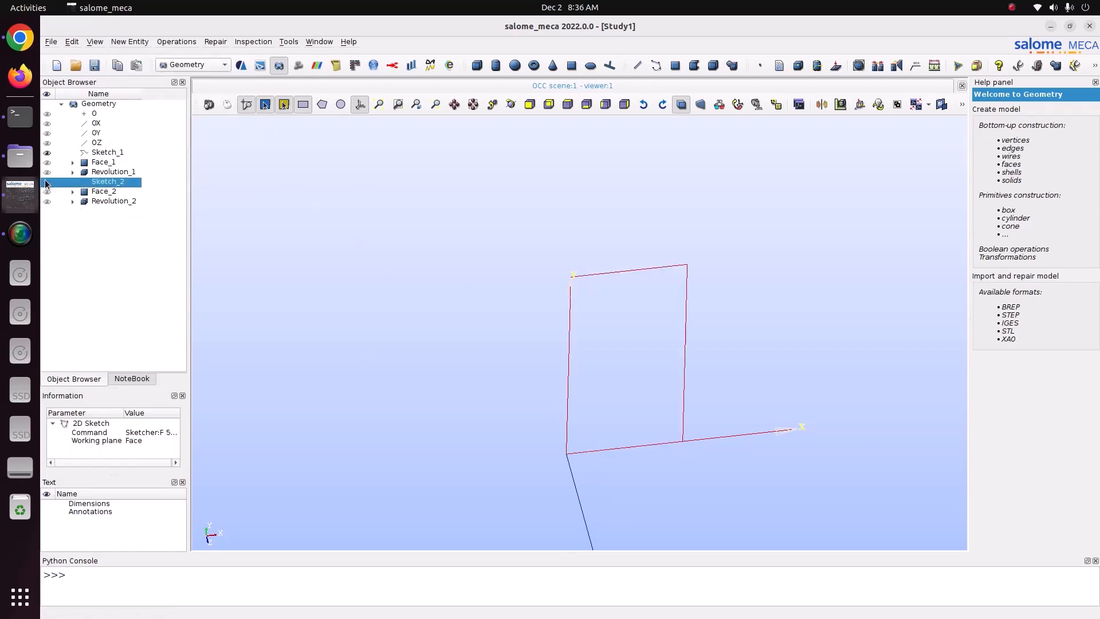
click(108, 182)
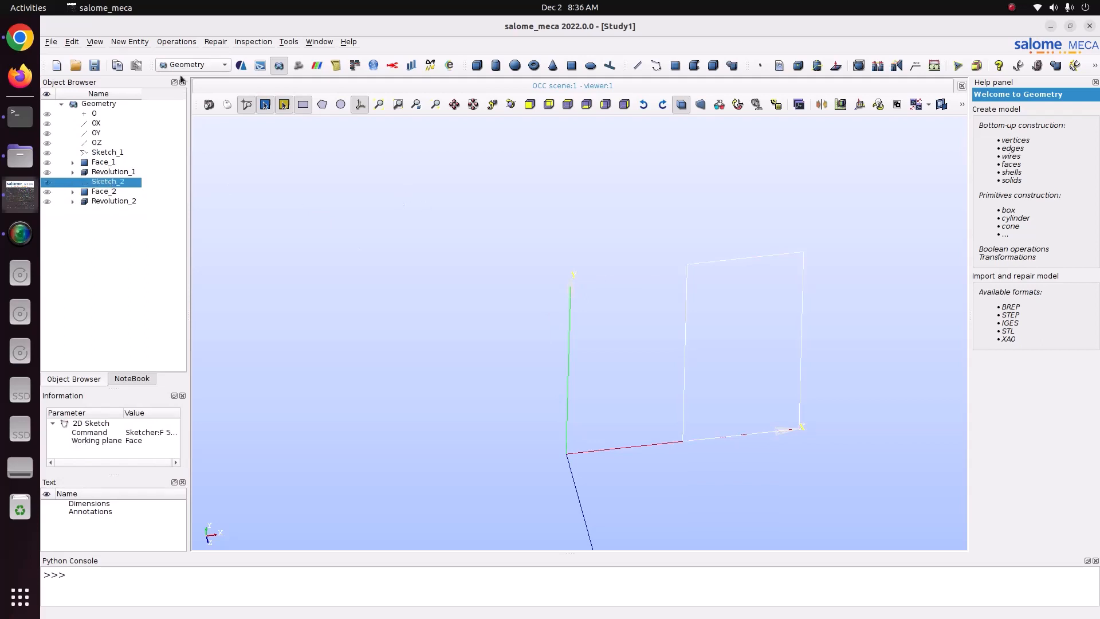
Set up a revolution of the Sketch_2 wire, without a face, about the OY axis
click(129, 41)
mouse_move(147, 80)
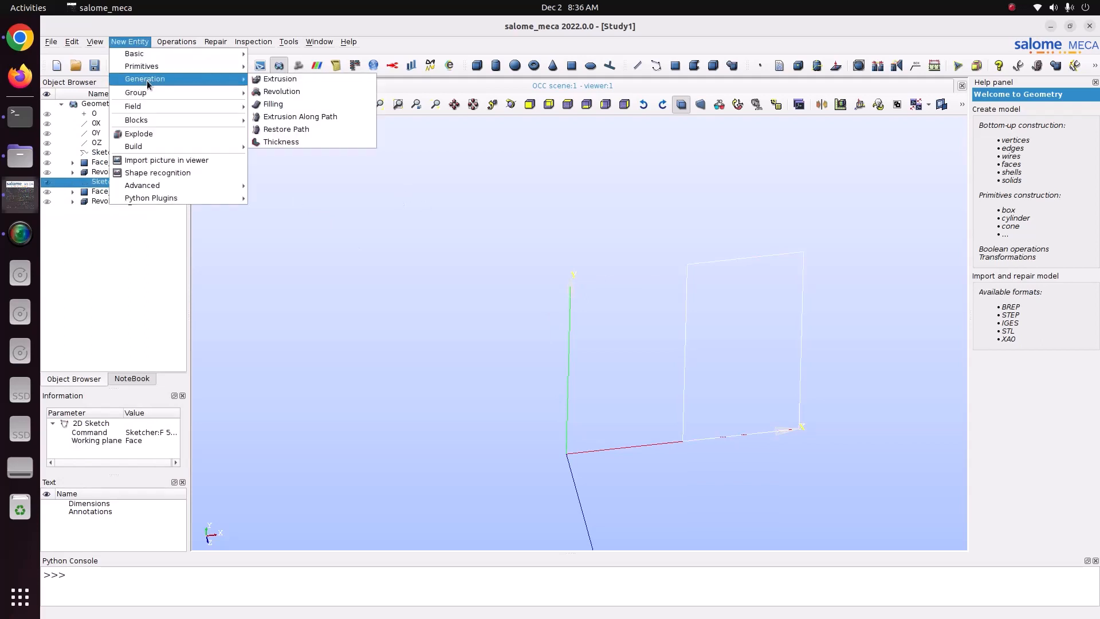
click(289, 92)
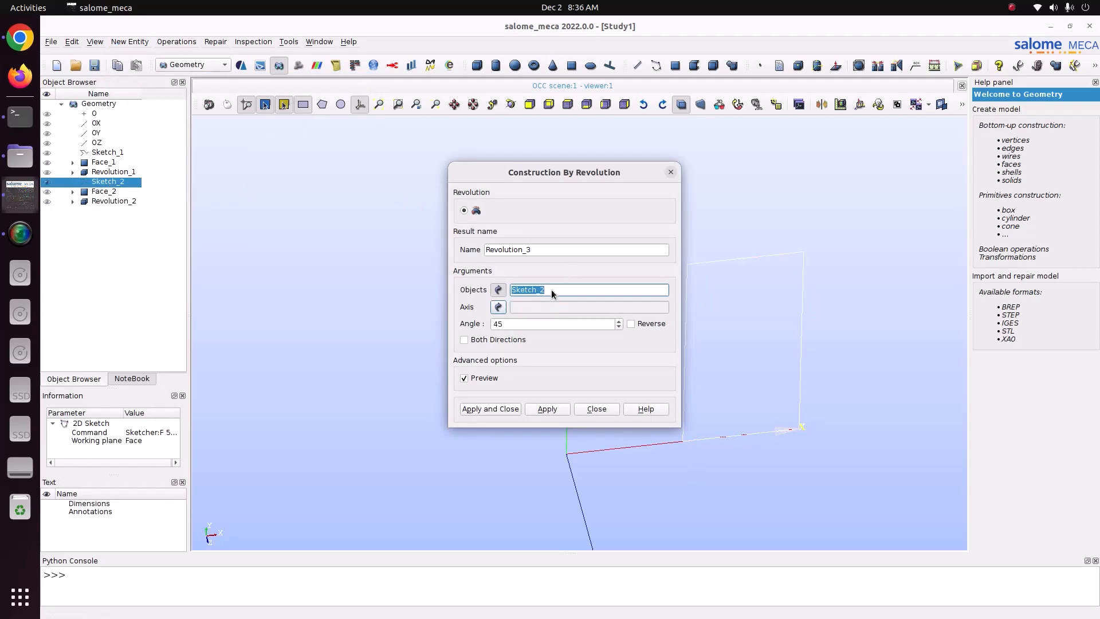
click(498, 307)
click(96, 133)
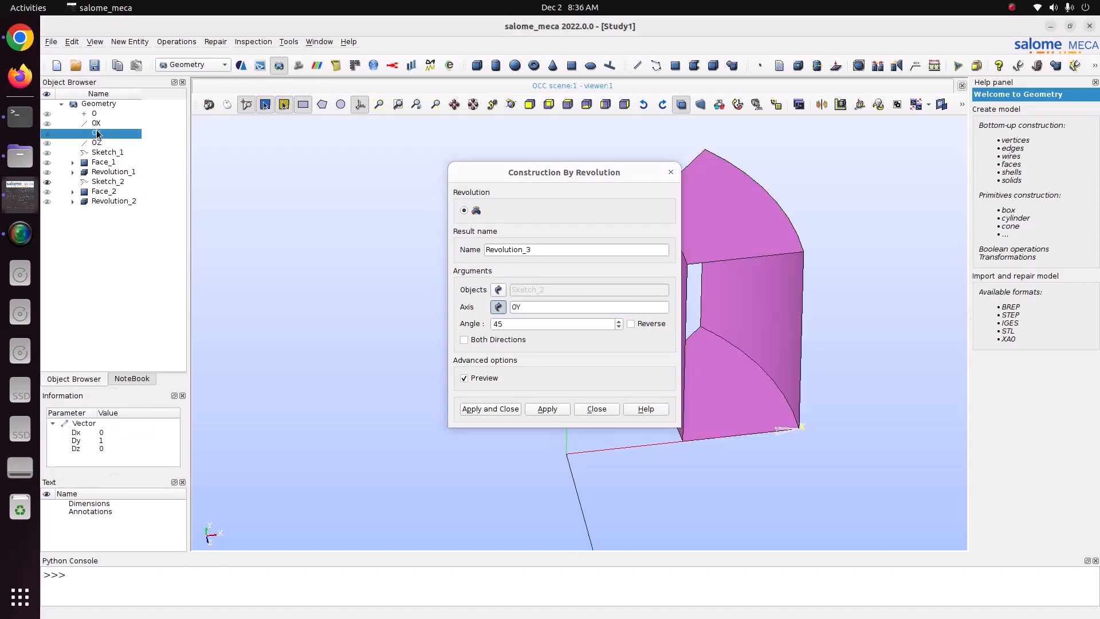
drag(587, 171, 346, 147)
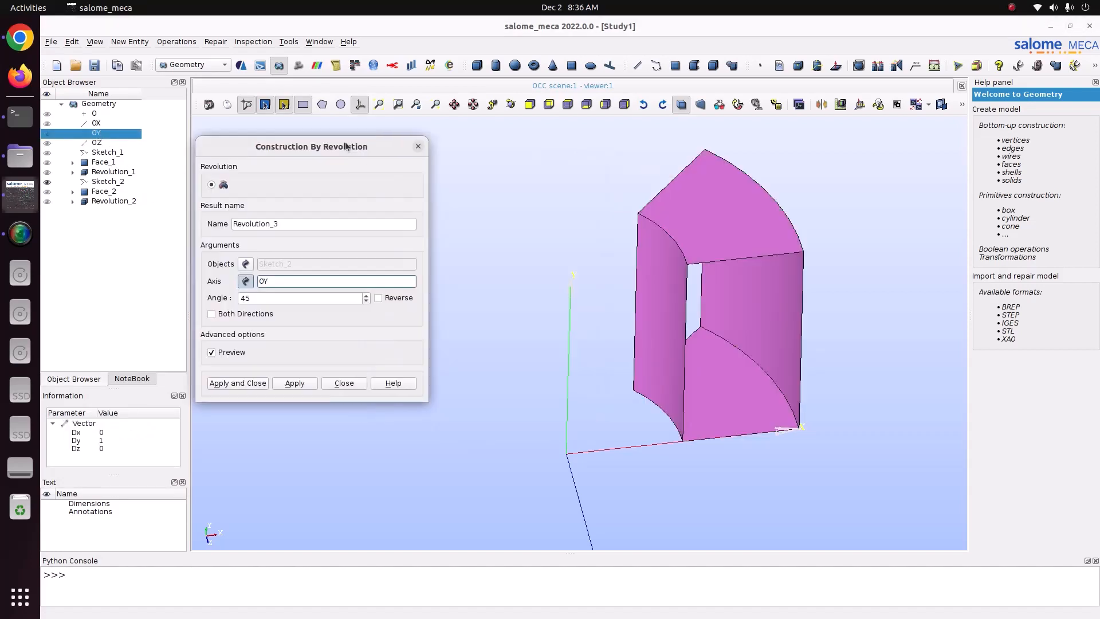
click(512, 107)
drag(671, 173, 705, 189)
Try a revolution angle of 90 degrees for Sketch_2 in the preview
double_click(275, 297)
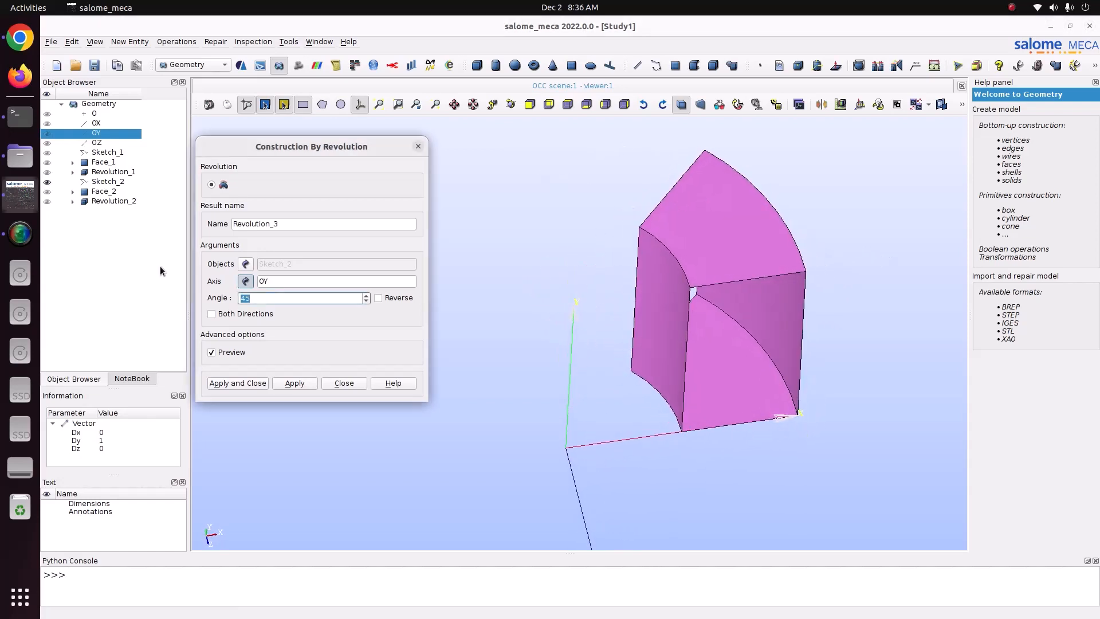
text(90)
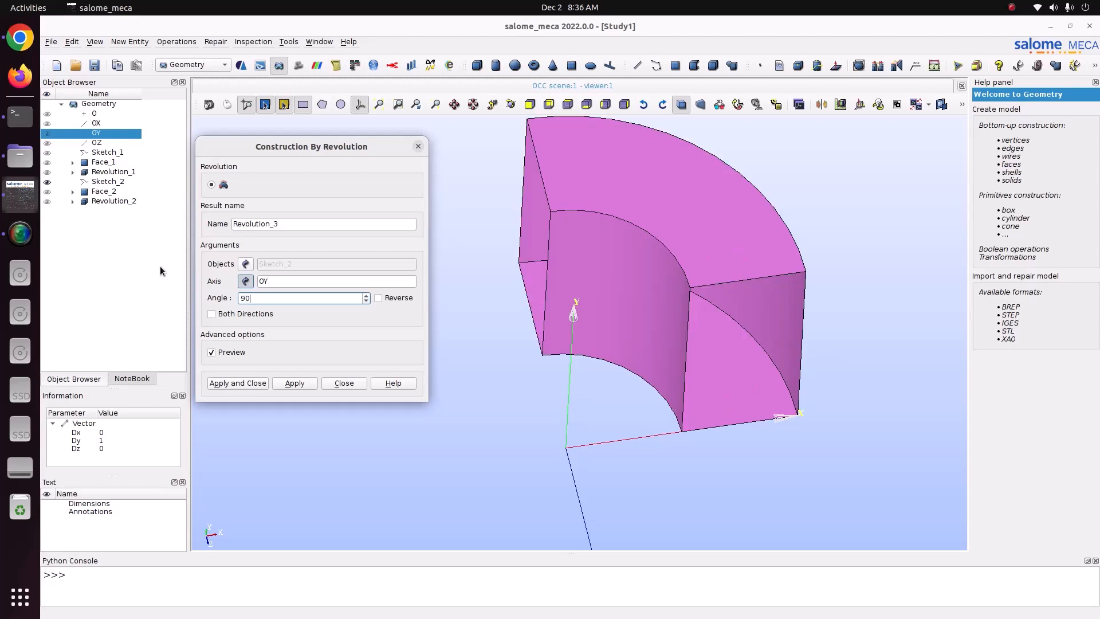
key(BackSpace)
key(BackSpace)
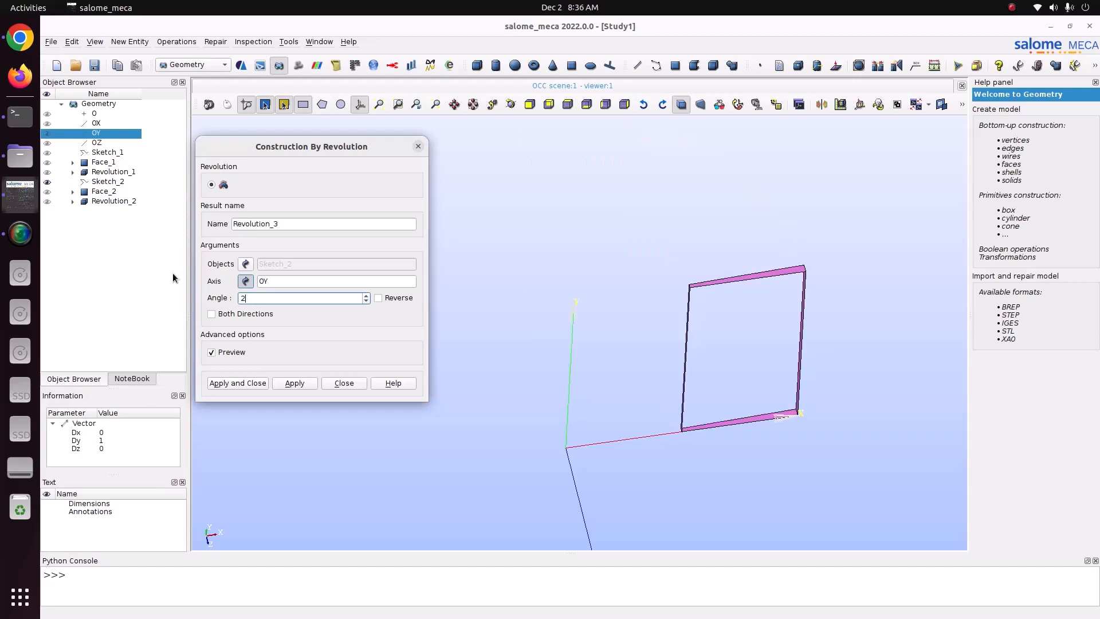
Set the Sketch_2 revolution angle to 270 degrees and create the hollow shell, examining its interior
text(270)
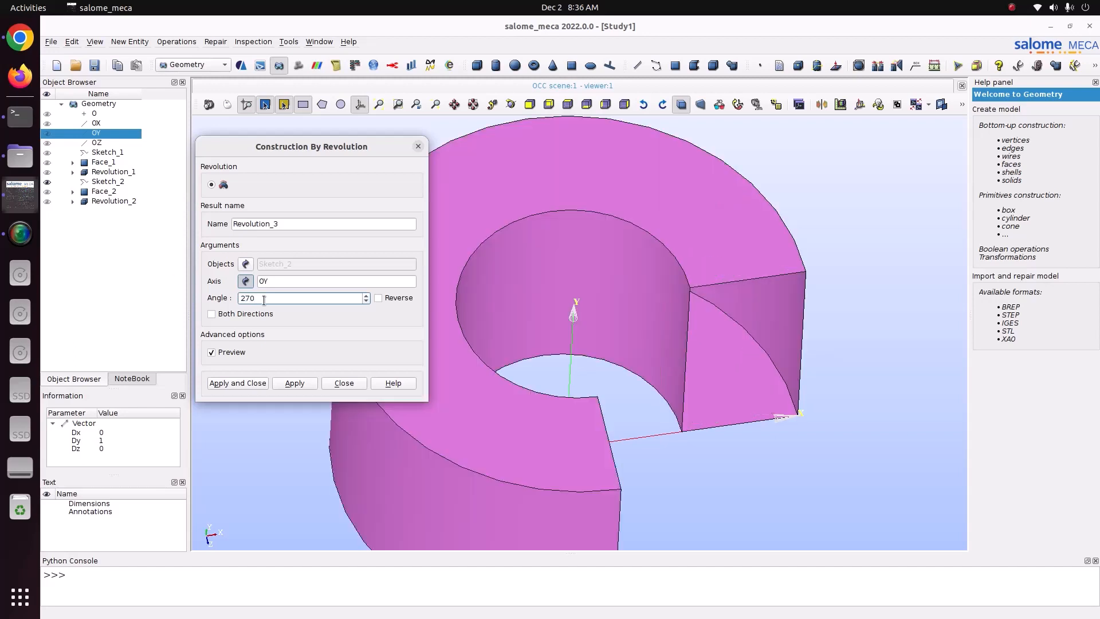
click(510, 104)
drag(515, 189, 595, 301)
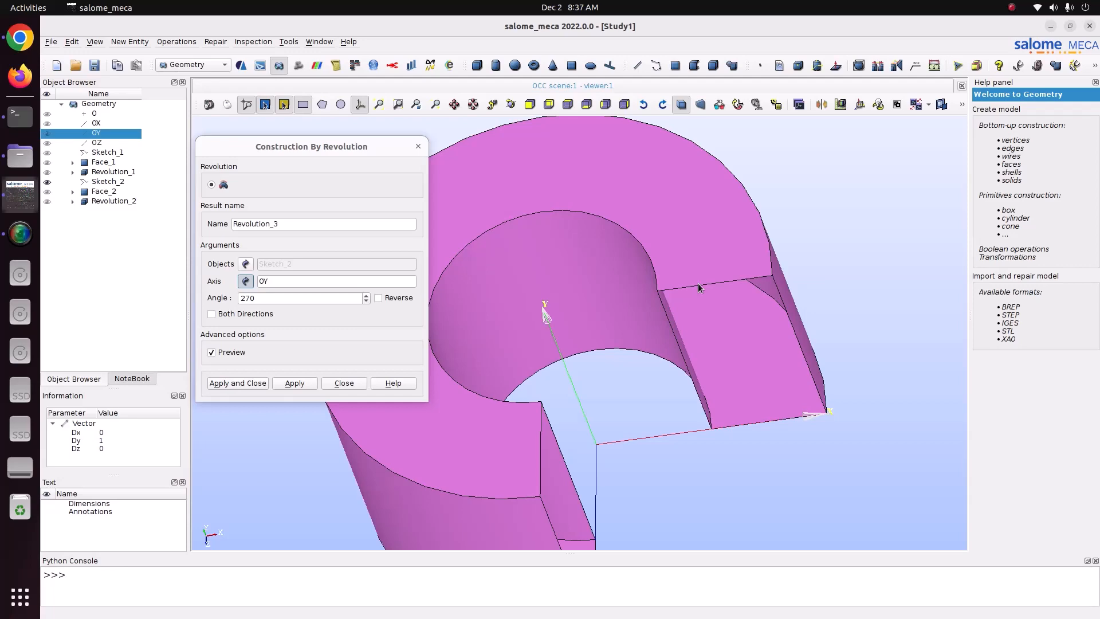
click(508, 109)
drag(545, 240, 561, 312)
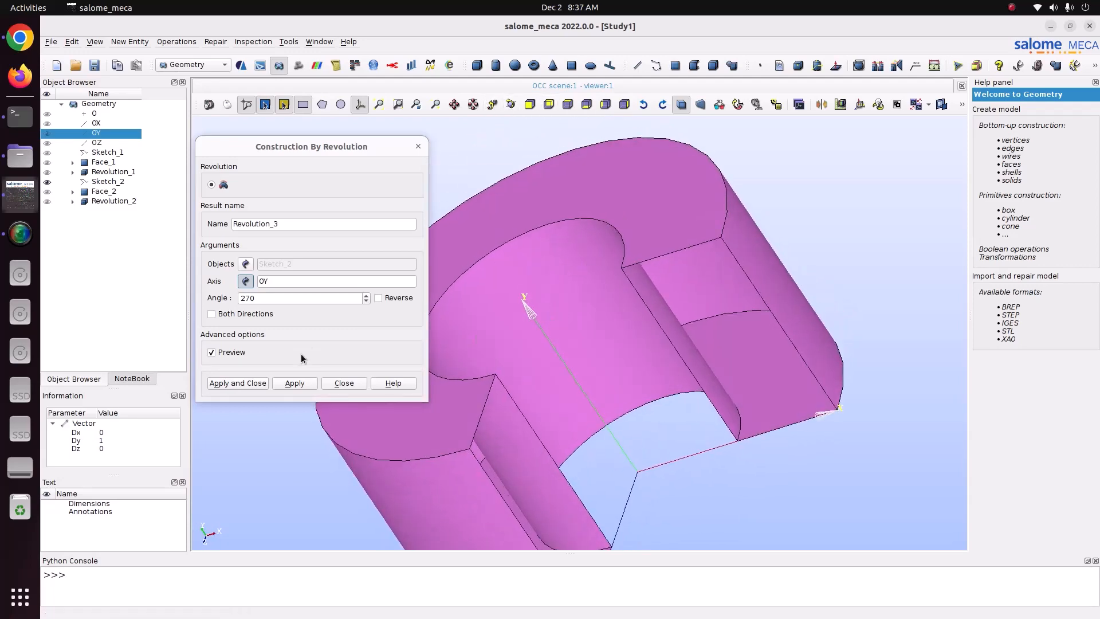
click(237, 383)
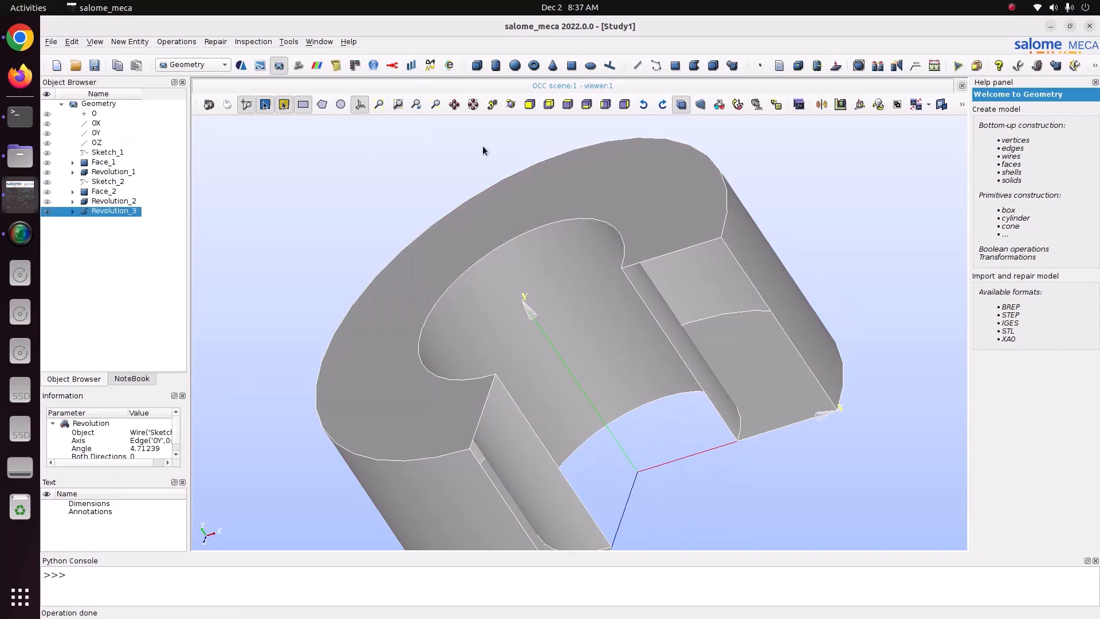
click(506, 109)
drag(518, 150, 317, 215)
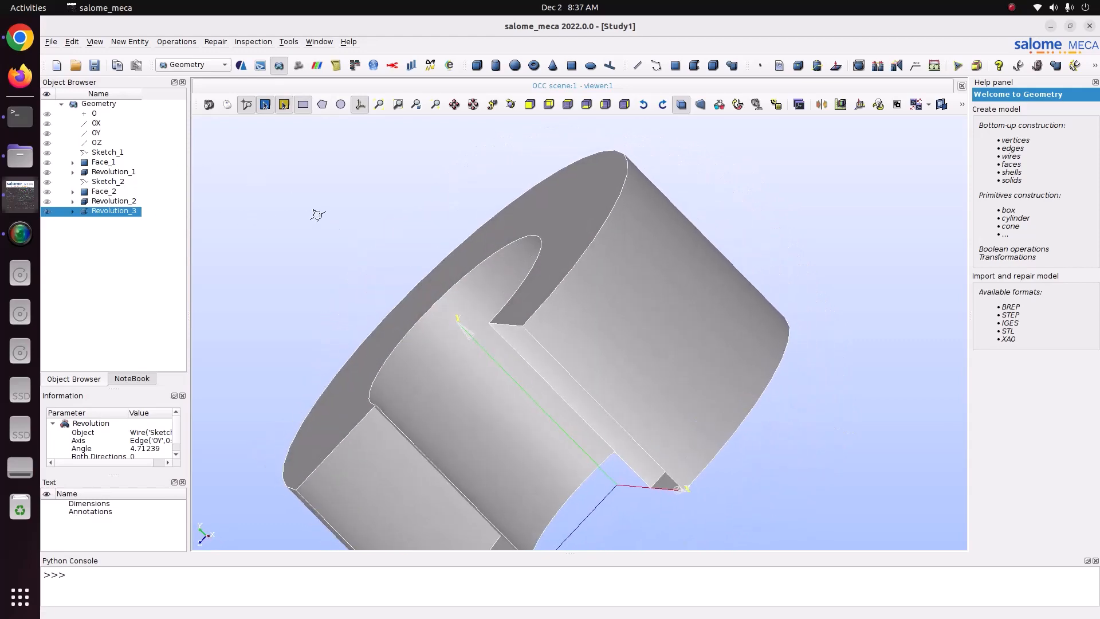